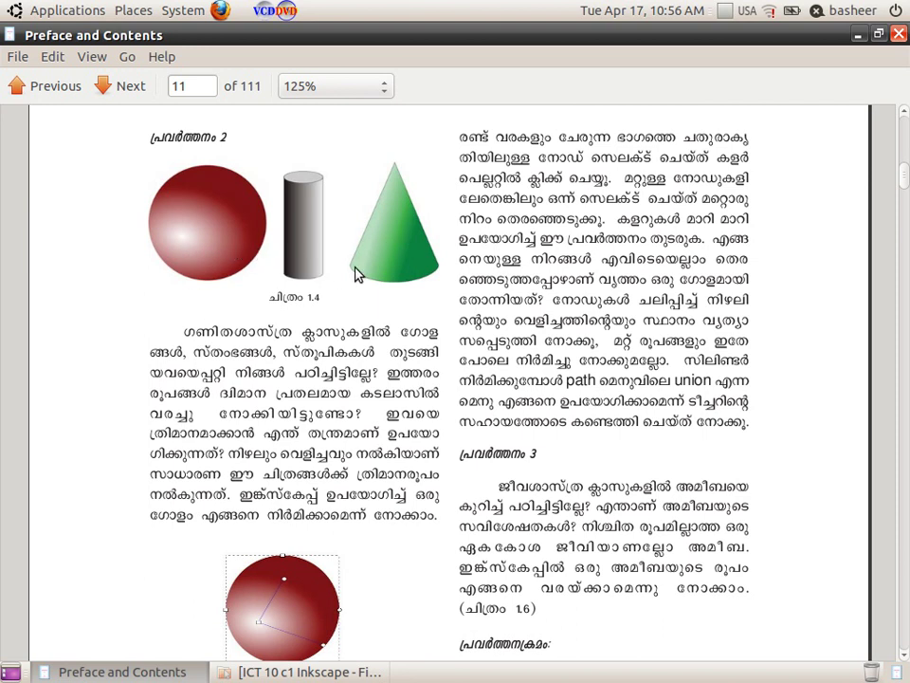
# Scroll the textbook PDF down to the figure 1.5 steps using the Circle and Gradient tools
pyautogui.scroll(-3, 372, 275)
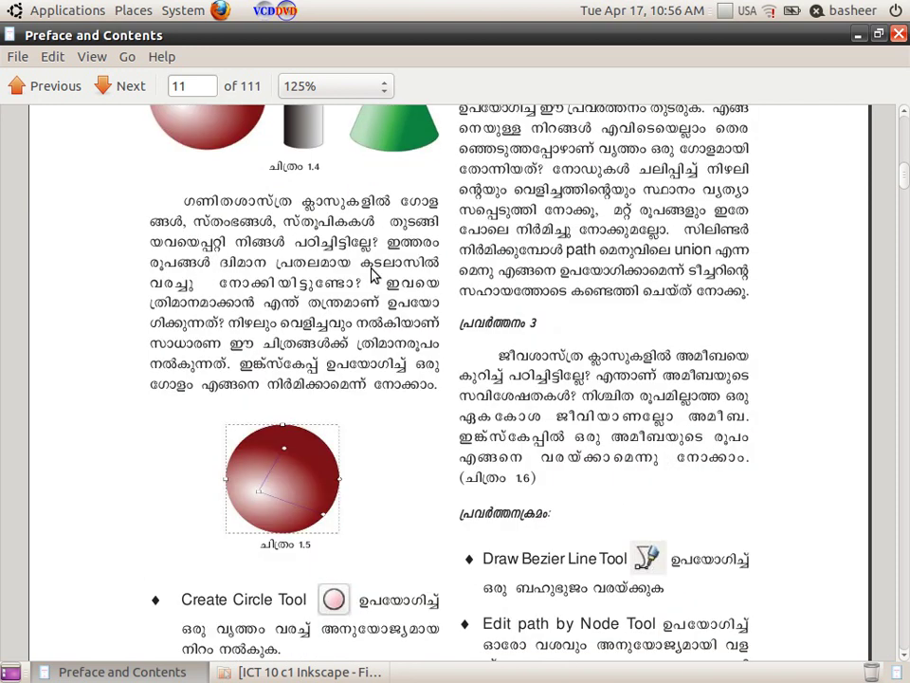
pyautogui.scroll(-3, 372, 278)
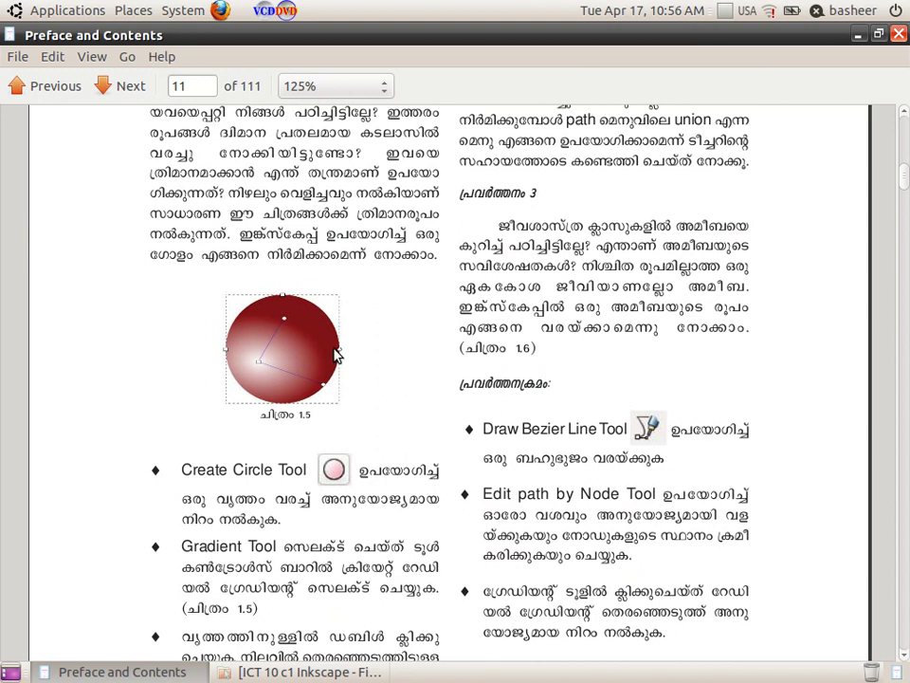
pyautogui.scroll(-3, 326, 338)
pyautogui.scroll(-2, 285, 332)
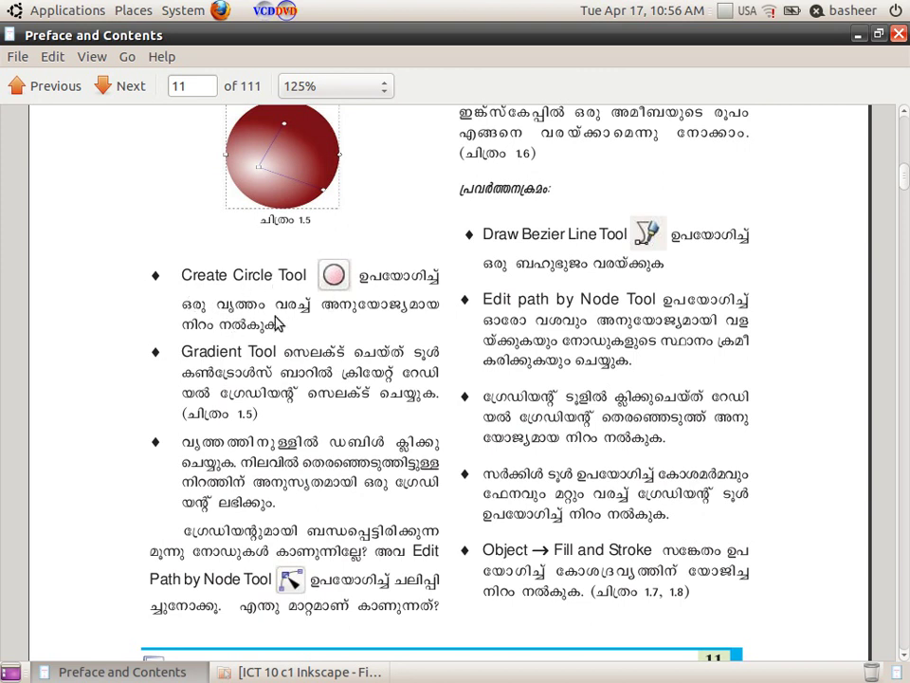
# Launch Inkscape from the Applications menu and maximize its window
pyautogui.click(74, 13)
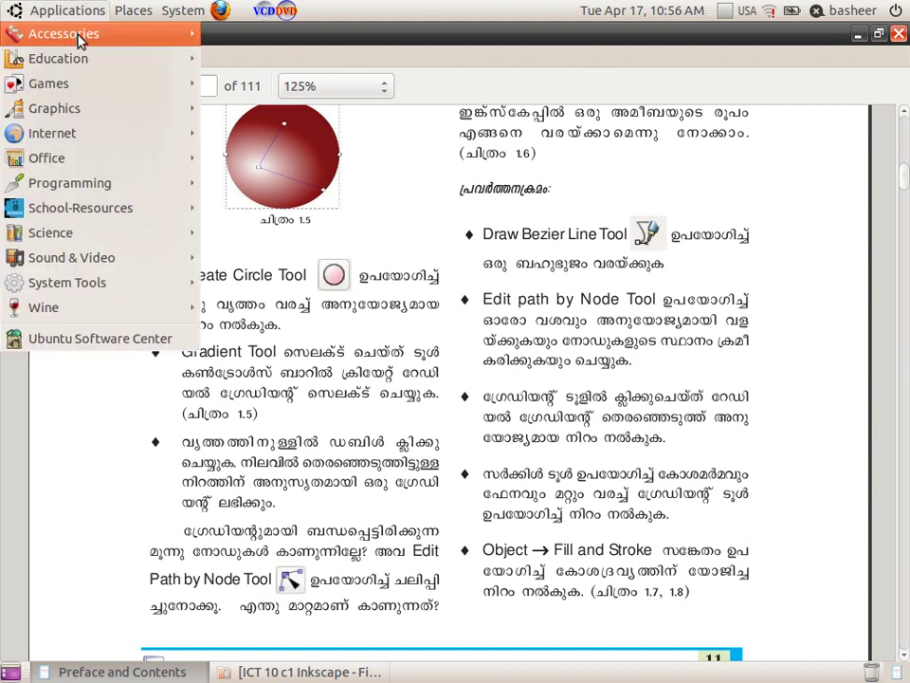
pyautogui.moveTo(54, 108)
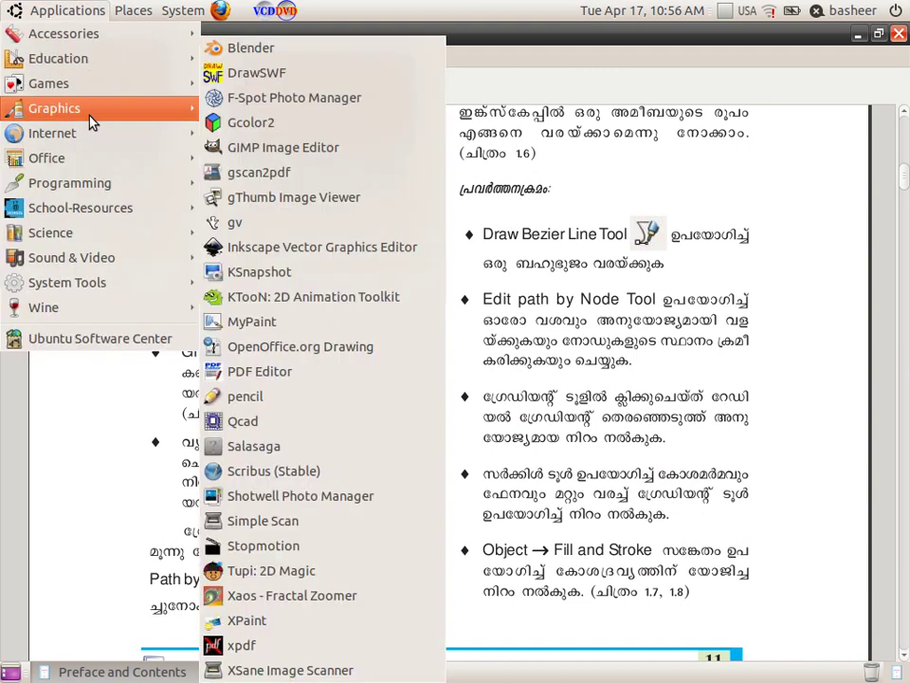
pyautogui.click(335, 249)
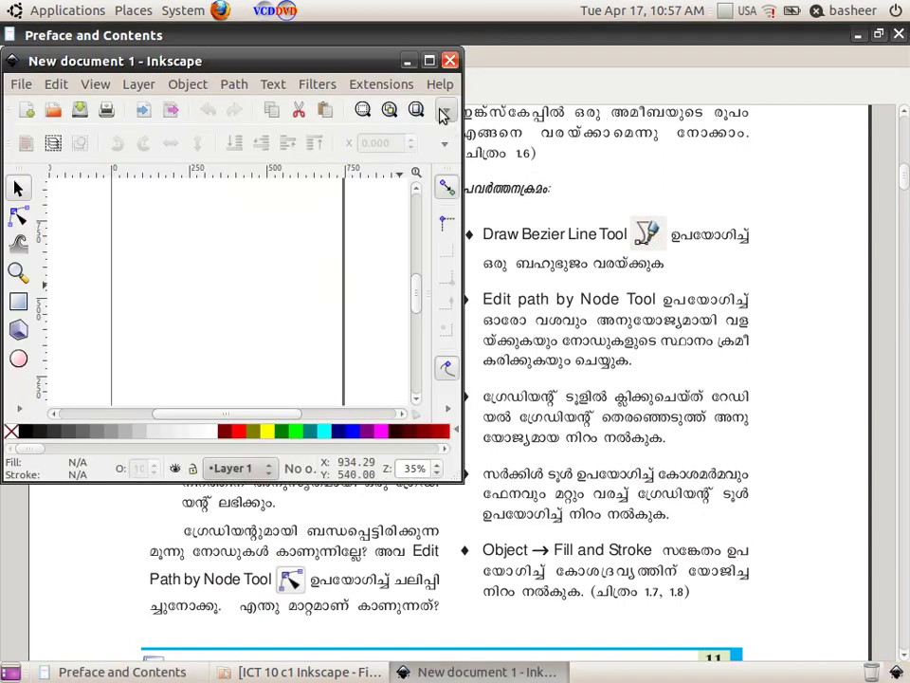
pyautogui.click(434, 60)
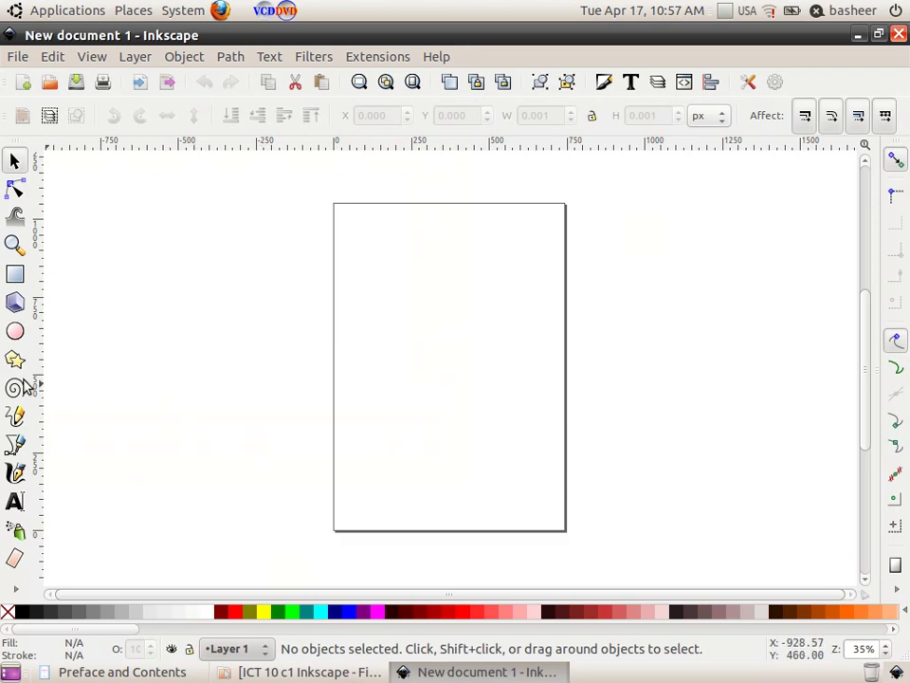
# Draw a large dark maroon ellipse left of the page, checking the textbook PDF before returning
pyautogui.click(15, 331)
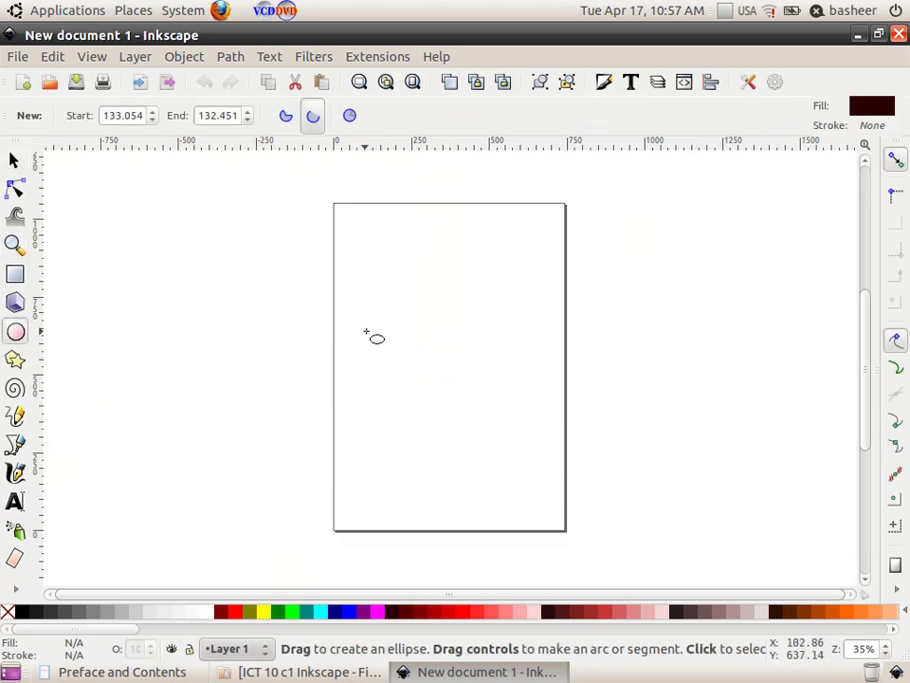
pyautogui.moveTo(141, 250); pyautogui.dragTo(302, 438)
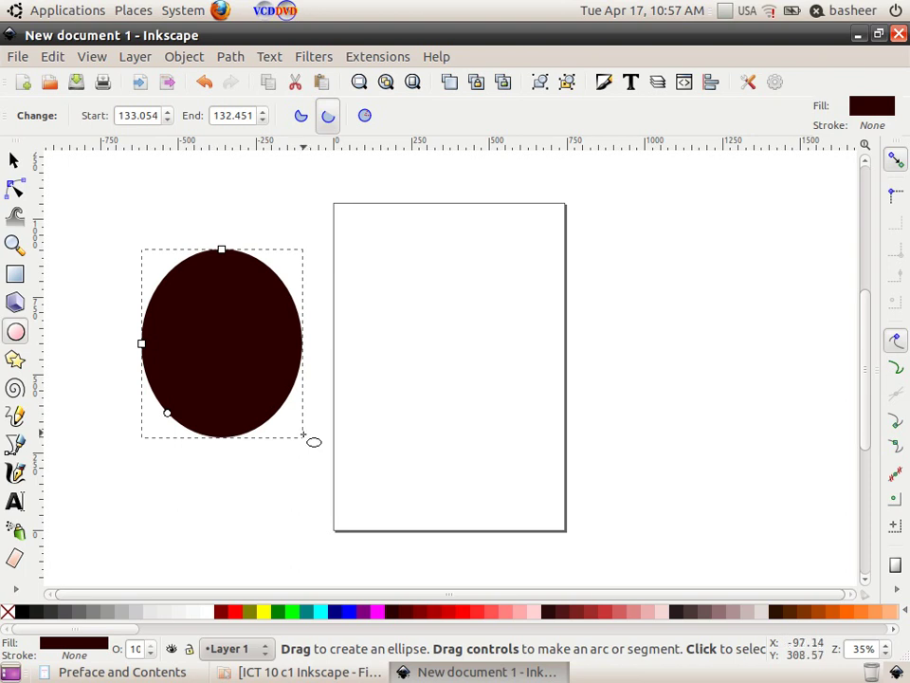
pyautogui.click(318, 674)
pyautogui.click(172, 677)
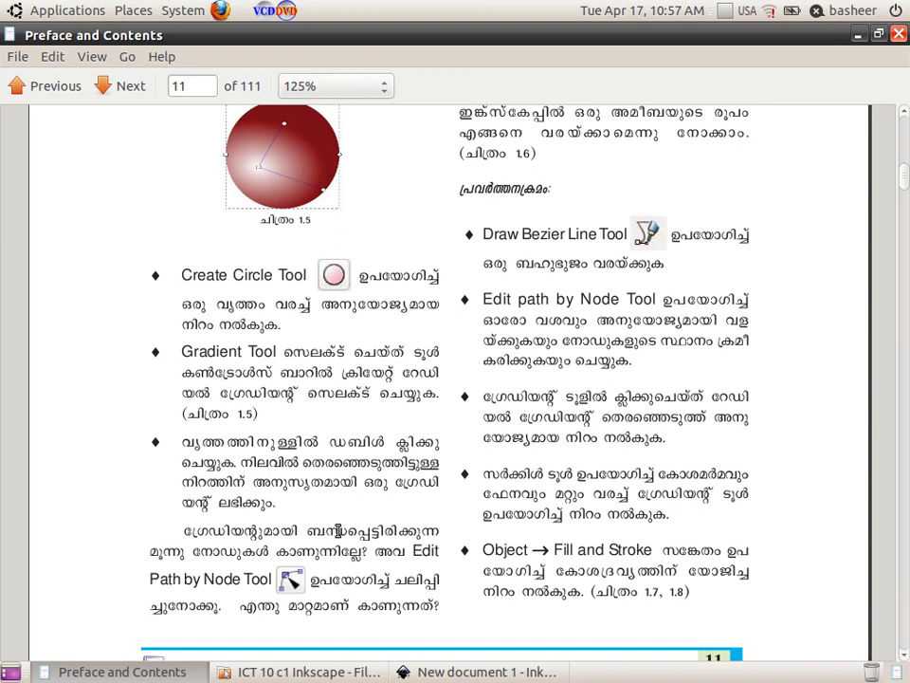
pyautogui.click(430, 672)
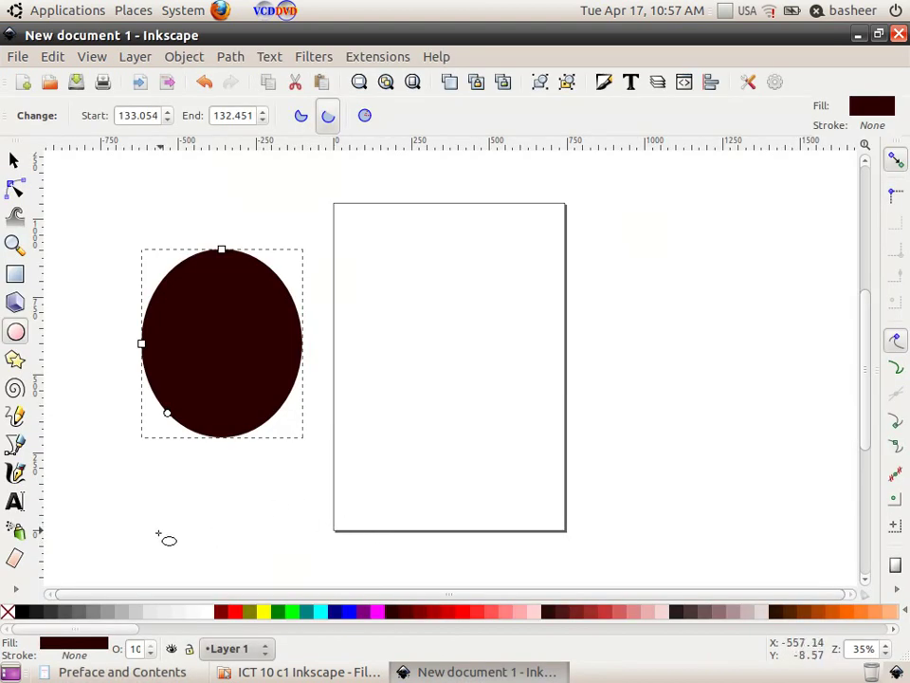
# Apply a radial gradient to the ellipse with the Gradient tool, then bring back the textbook
pyautogui.click(16, 589)
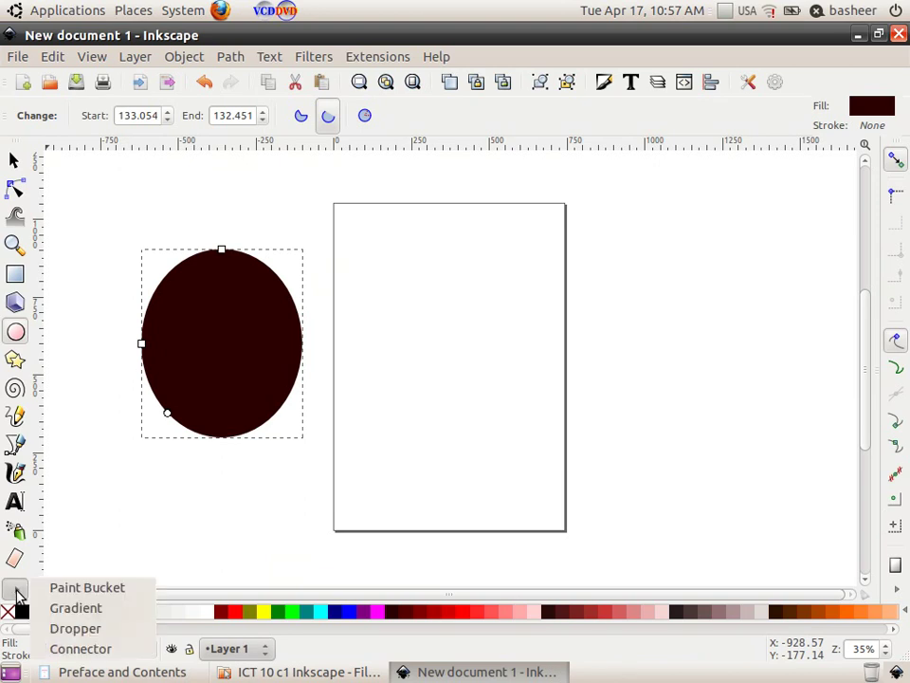
pyautogui.click(88, 609)
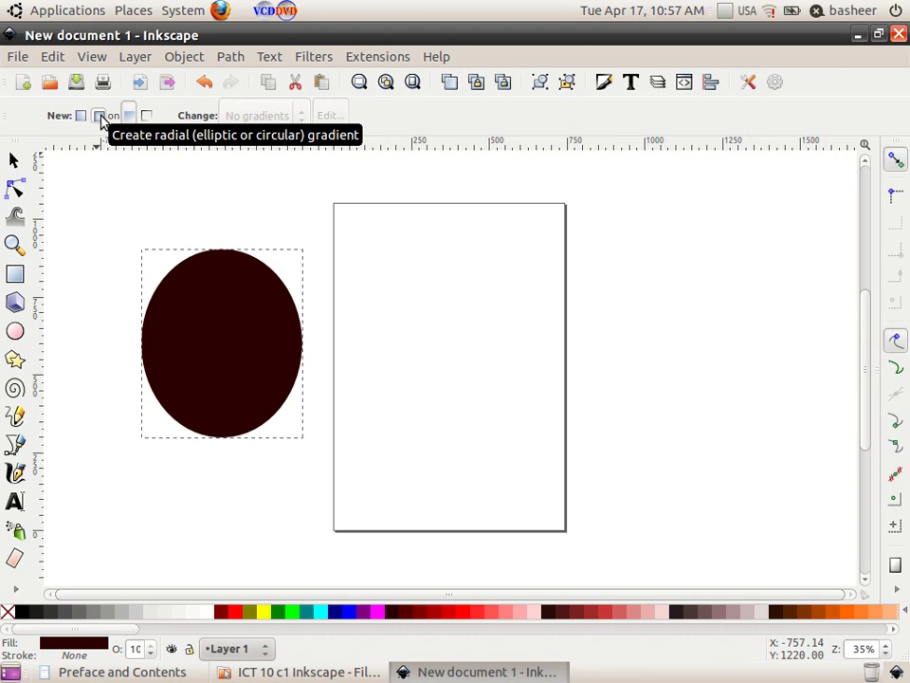
pyautogui.click(100, 117)
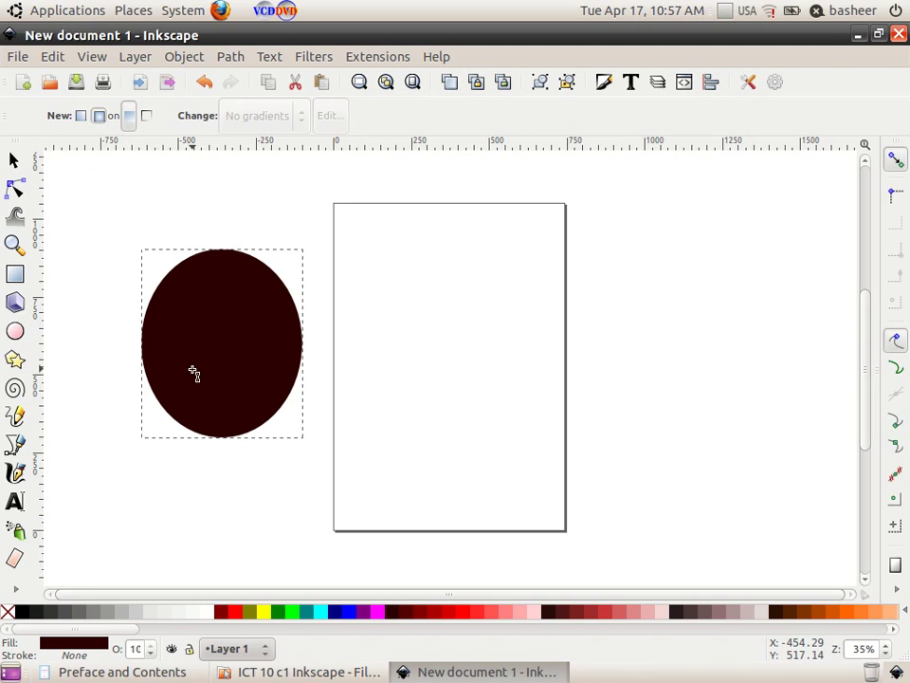
pyautogui.doubleClick(193, 373)
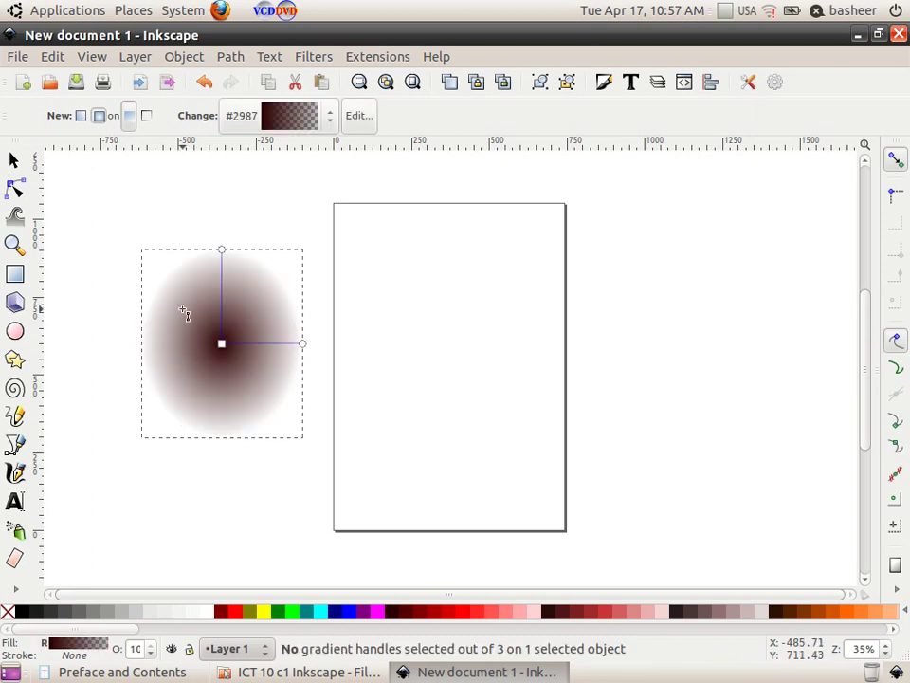
pyautogui.click(176, 662)
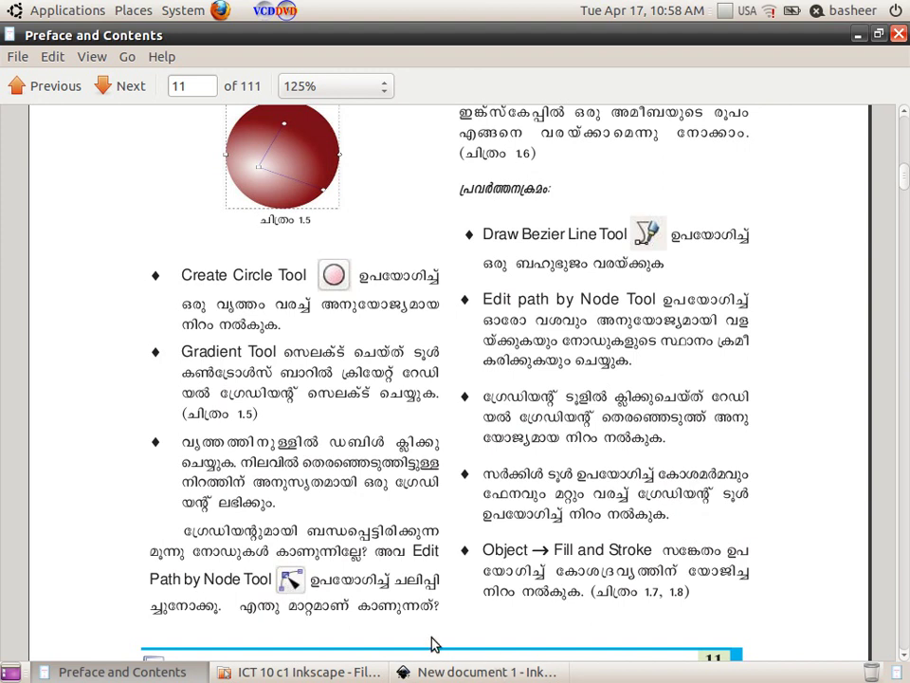
# Scroll up to figure 1.4's sphere, cylinder and cone, then return to the Inkscape drawing
pyautogui.scroll(1, 524, 593)
pyautogui.scroll(4, 542, 586)
pyautogui.scroll(3, 541, 586)
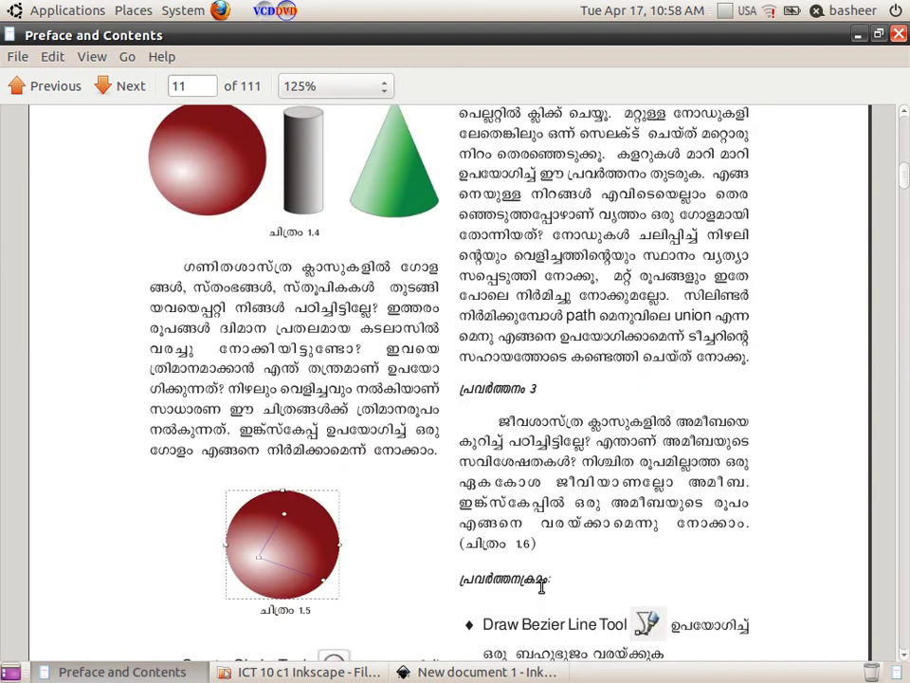
pyautogui.scroll(1, 474, 379)
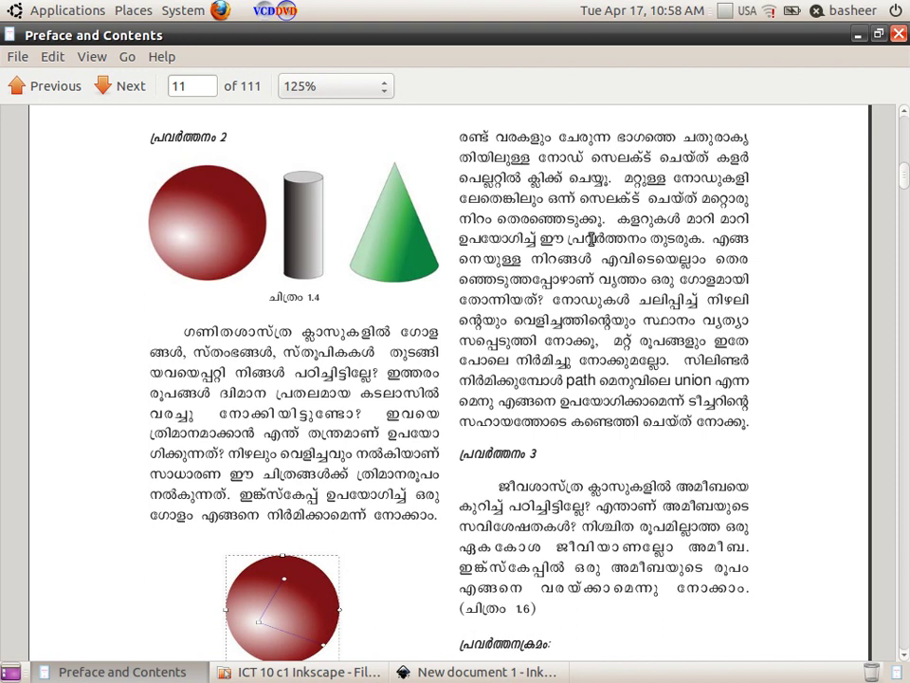
pyautogui.click(479, 672)
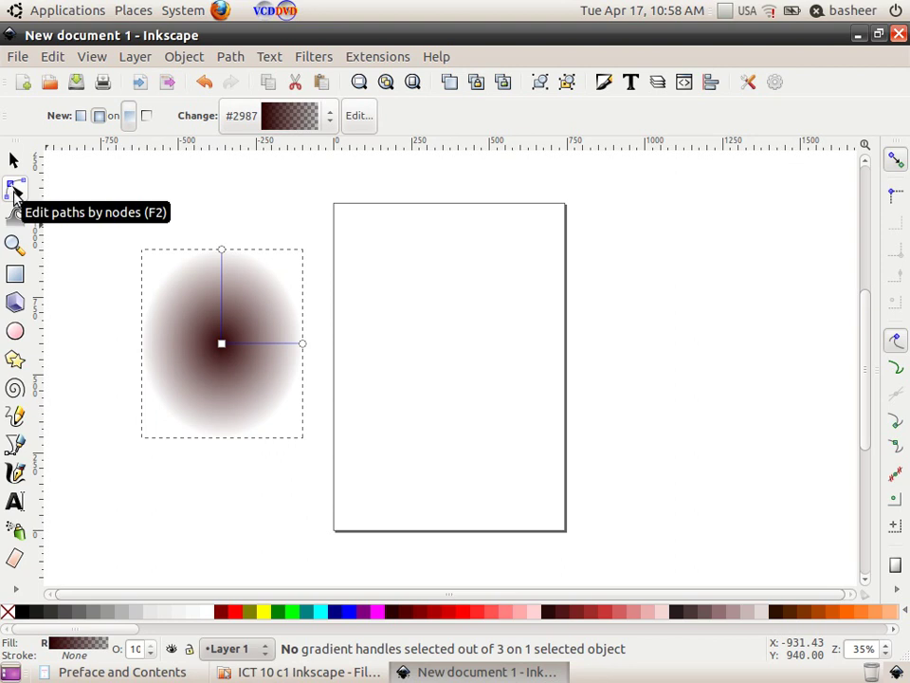
# Move the gradient centre down-left, colour it yellow, and make the outer stop dark brown
pyautogui.click(13, 190)
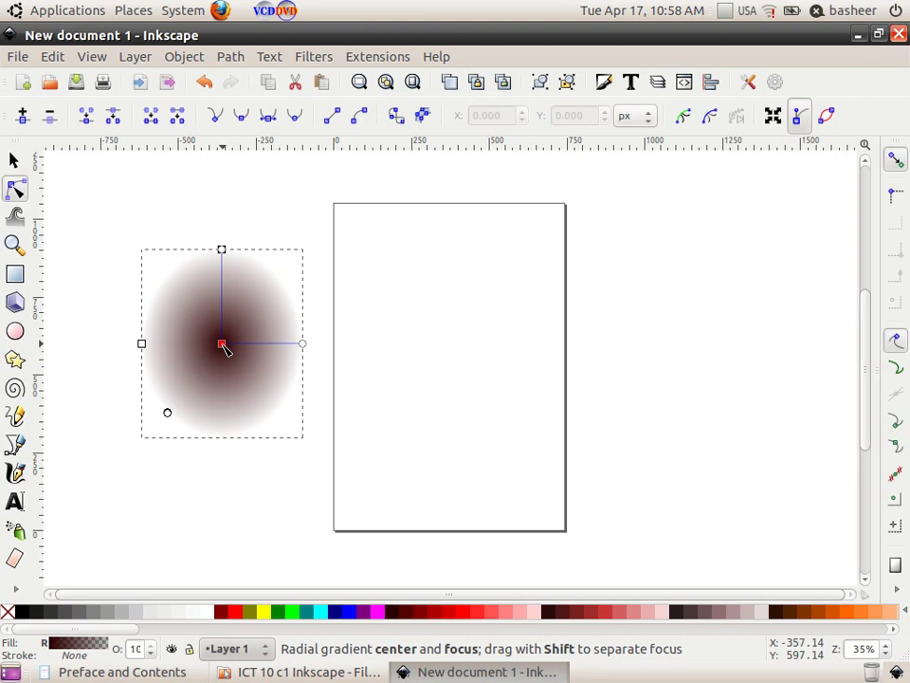
pyautogui.moveTo(223, 347); pyautogui.dragTo(193, 385)
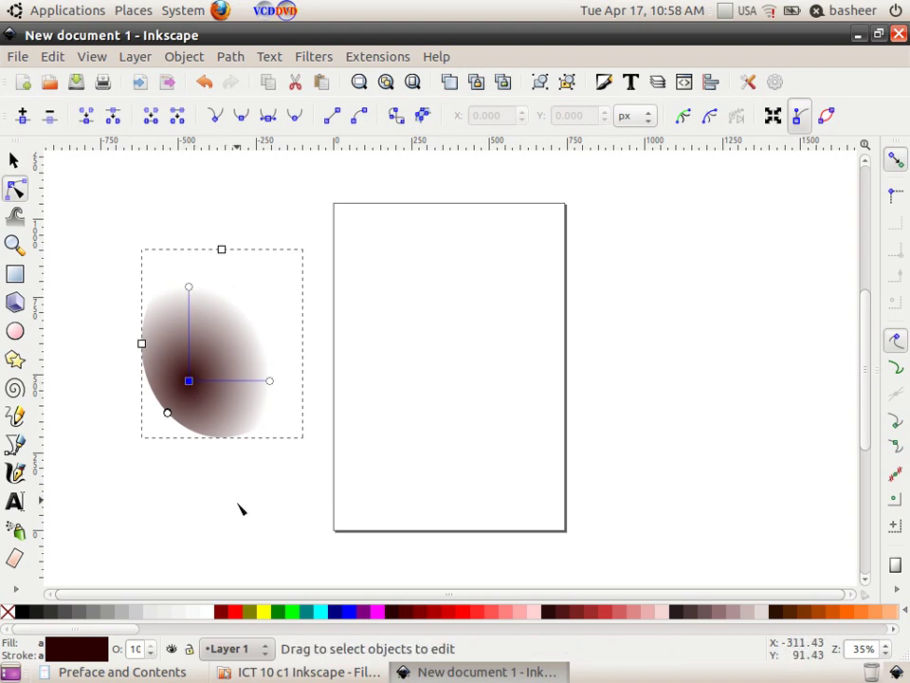
pyautogui.click(264, 615)
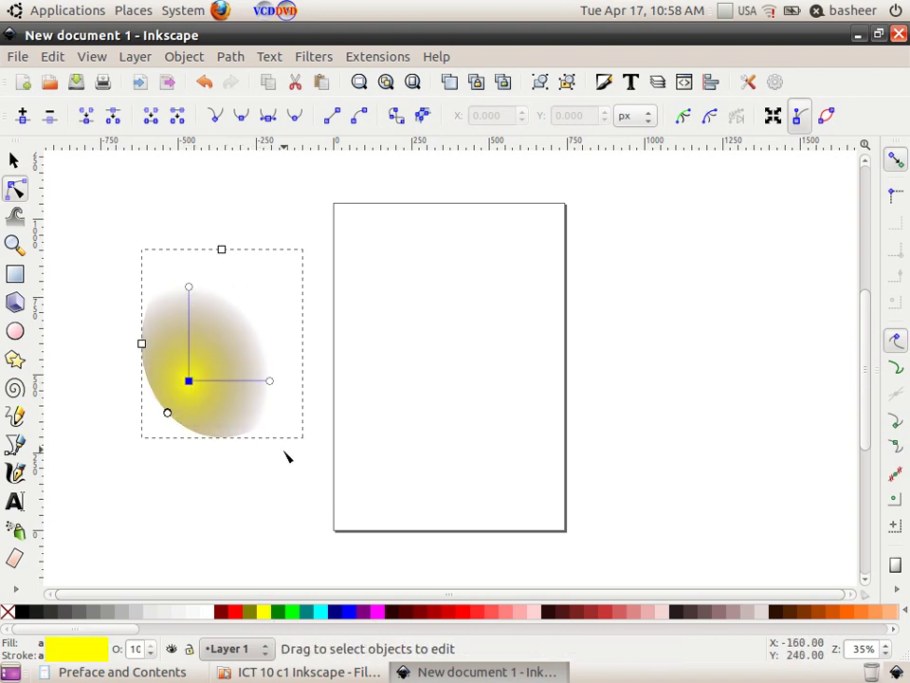
pyautogui.click(189, 286)
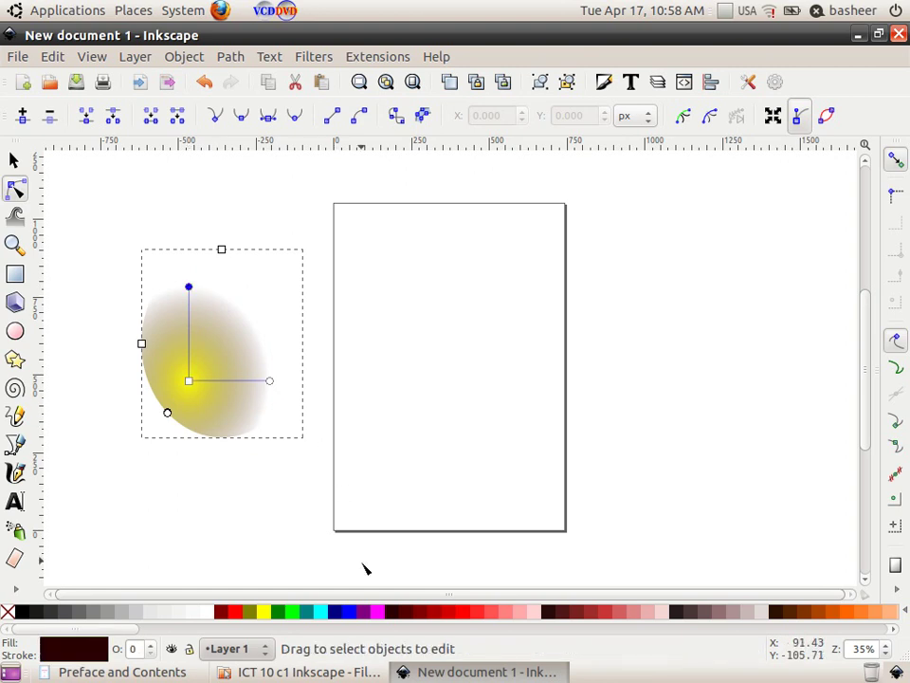
pyautogui.click(398, 618)
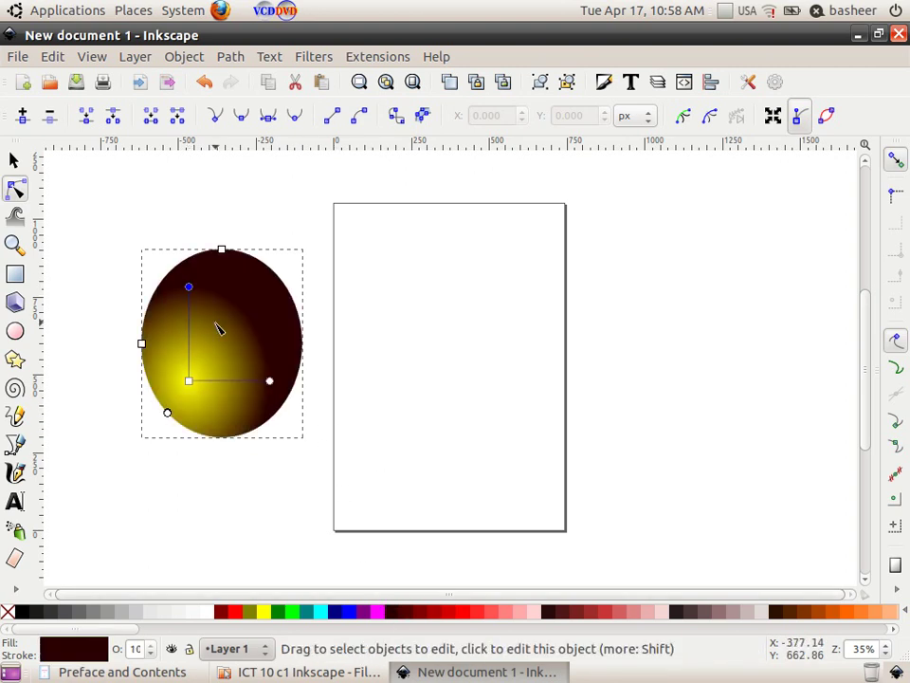
# Stretch the gradient handles to fit the ellipse and change the outer stop to dark red
pyautogui.moveTo(189, 286); pyautogui.dragTo(190, 248)
pyautogui.moveTo(271, 383)
pyautogui.mouseDown()
pyautogui.moveTo(298, 379)
pyautogui.moveTo(269, 381)
pyautogui.mouseUp()
pyautogui.moveTo(189, 380); pyautogui.dragTo(183, 380)
pyautogui.moveTo(258, 379); pyautogui.dragTo(313, 380)
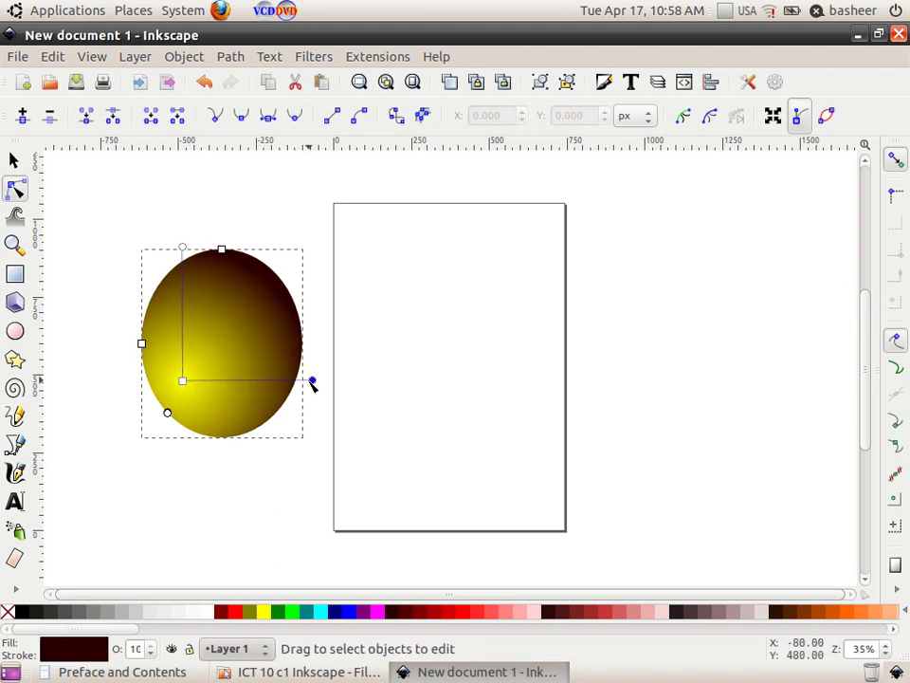
pyautogui.moveTo(183, 248); pyautogui.dragTo(185, 266)
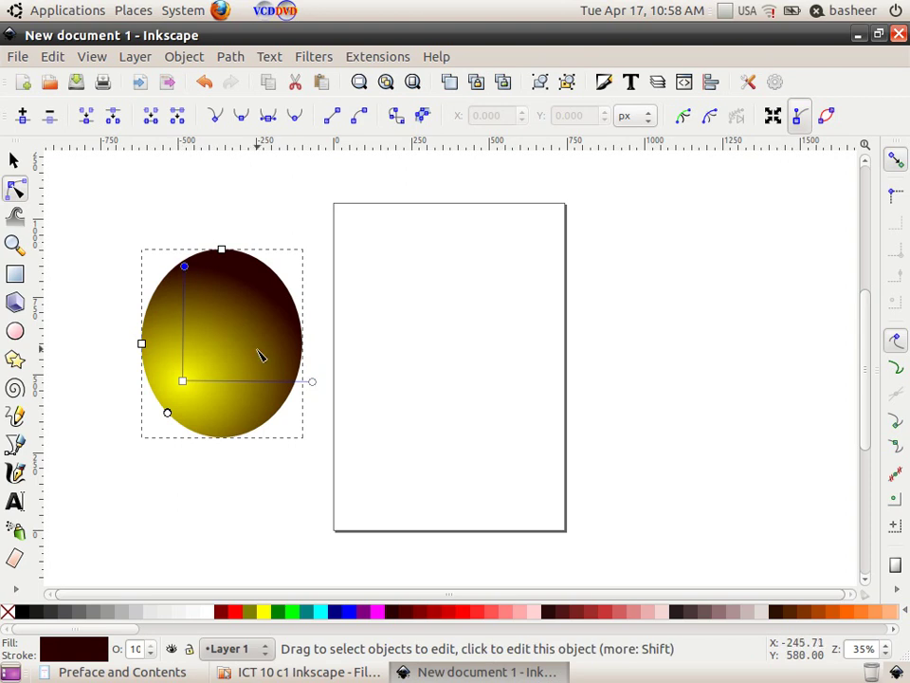
pyautogui.moveTo(312, 380); pyautogui.dragTo(297, 382)
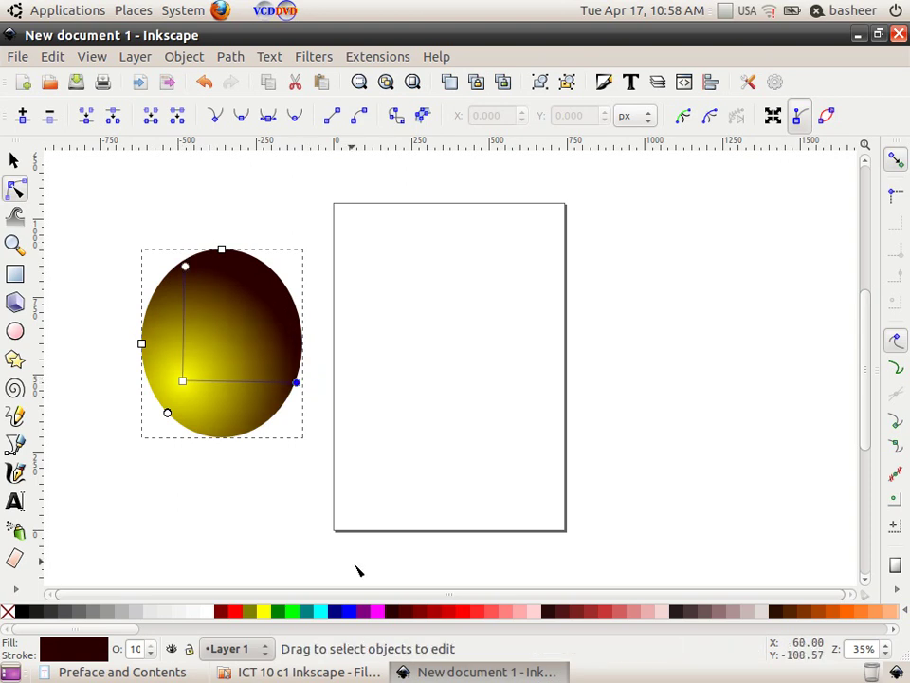
pyautogui.click(410, 611)
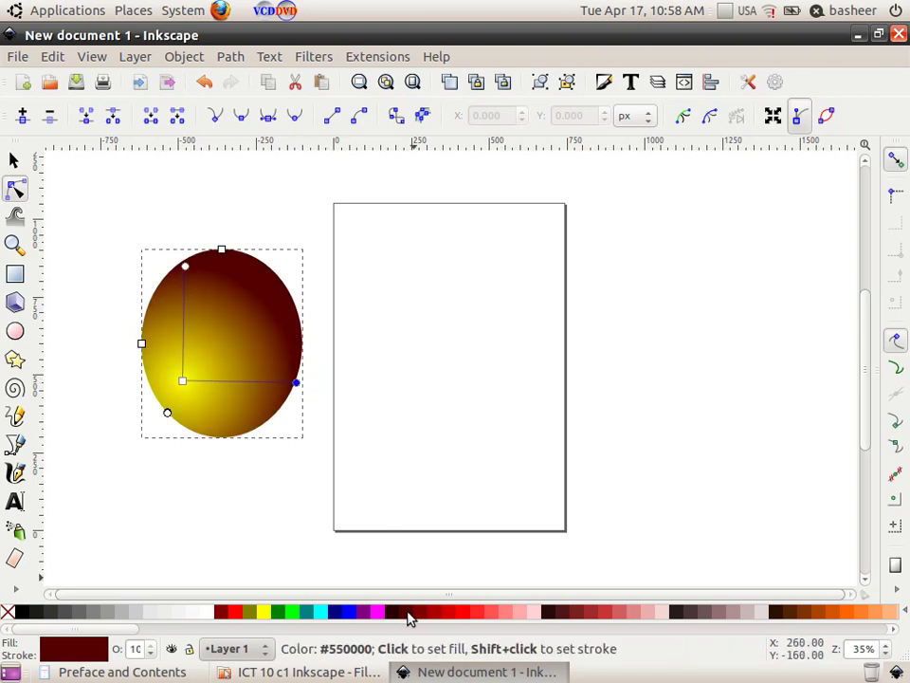
pyautogui.moveTo(296, 385); pyautogui.dragTo(289, 378)
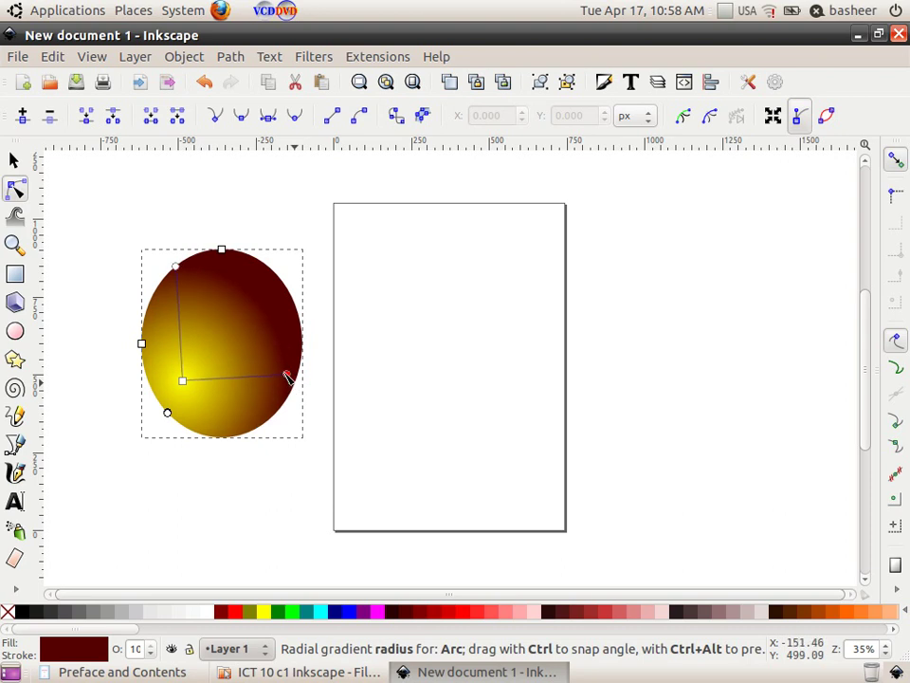
pyautogui.moveTo(183, 383)
pyautogui.mouseDown()
pyautogui.moveTo(197, 378)
pyautogui.moveTo(181, 381)
pyautogui.mouseUp()
pyautogui.press('Escape')
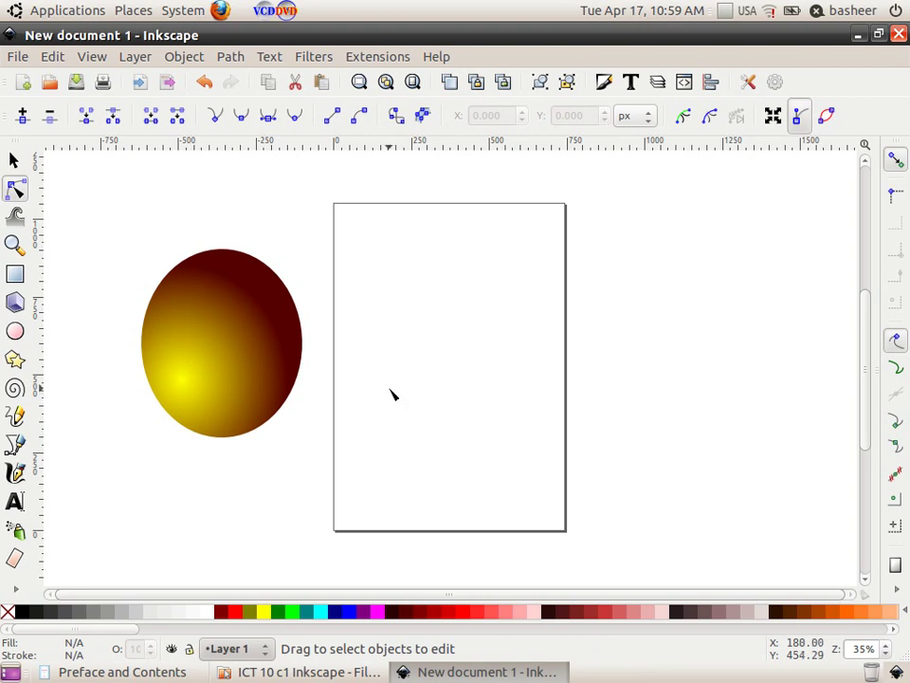
pyautogui.click(152, 672)
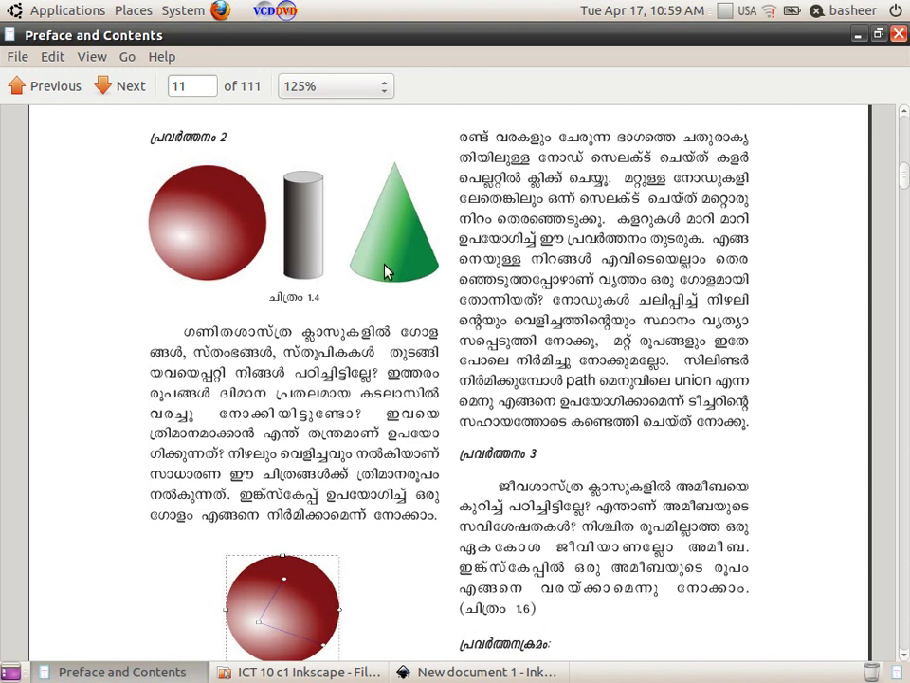
# Return from the reference page to the Inkscape drawing
pyautogui.click(475, 671)
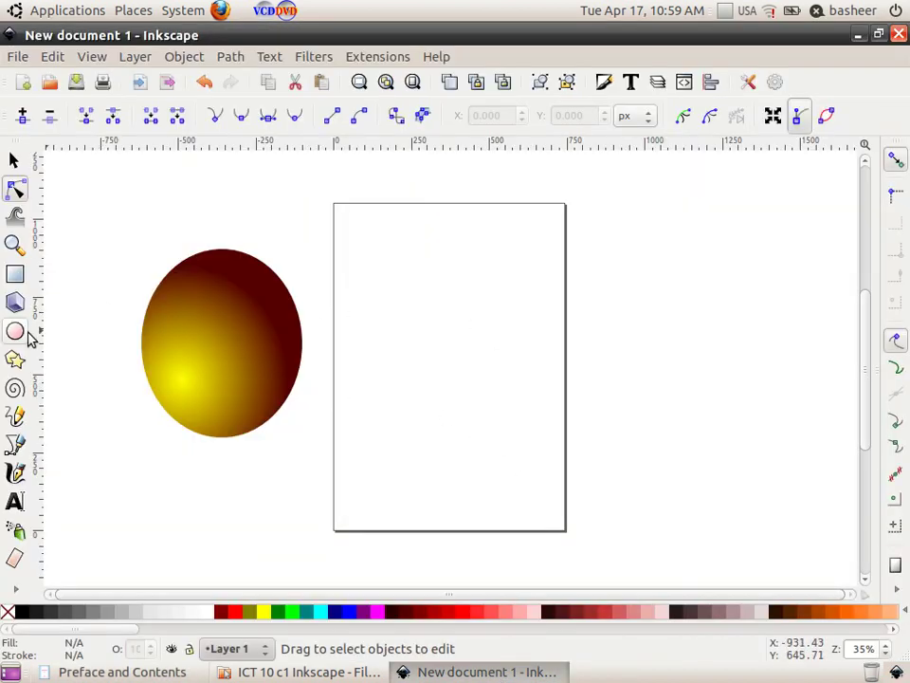
# Draw a tall dark-red rectangle on the page and a light grey ellipse across its top
pyautogui.click(16, 277)
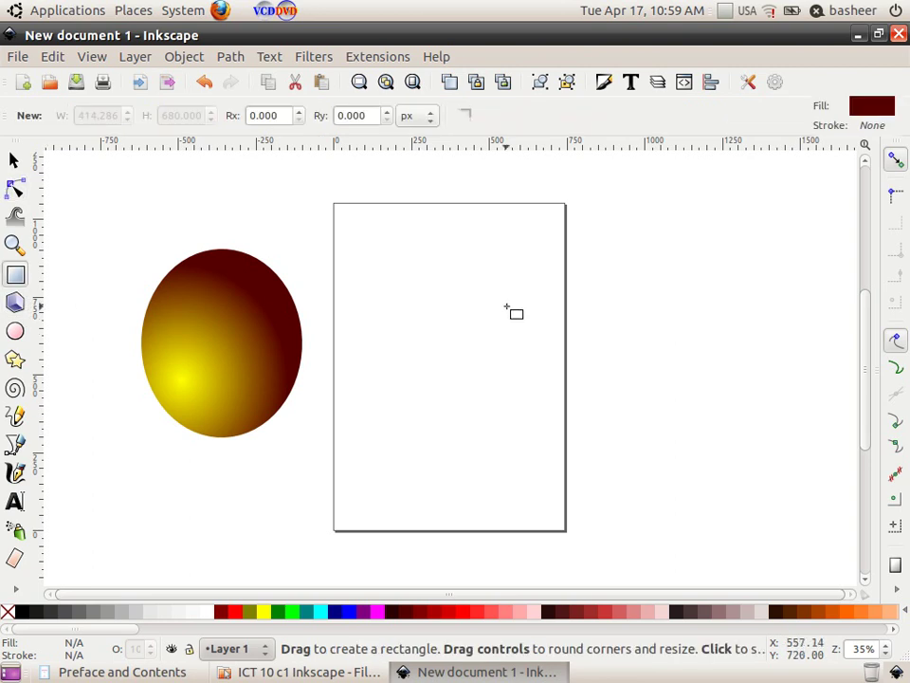
pyautogui.moveTo(390, 274); pyautogui.dragTo(515, 492)
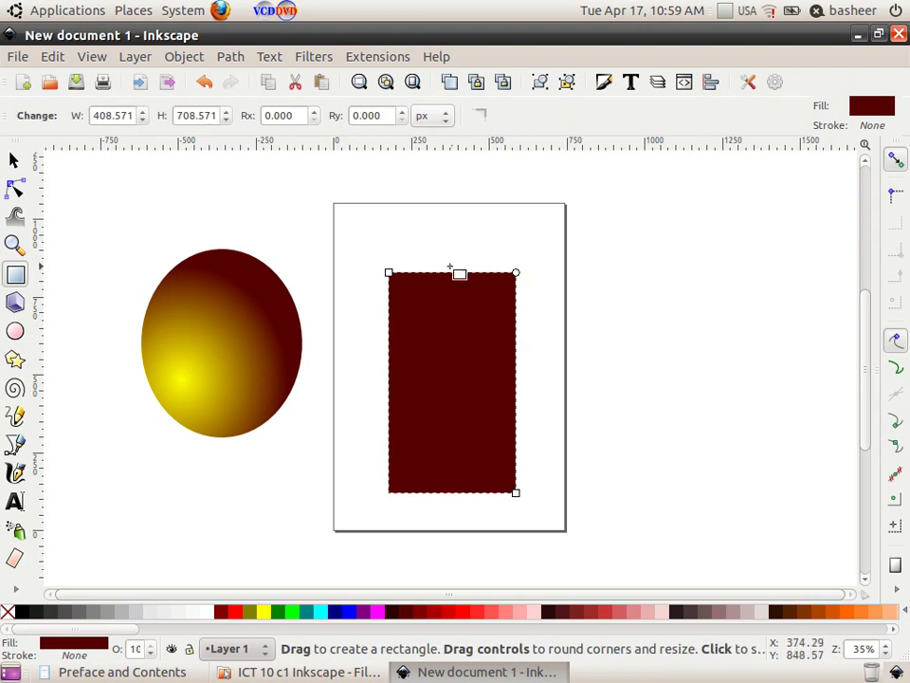
pyautogui.click(15, 331)
pyautogui.moveTo(376, 205); pyautogui.dragTo(519, 301)
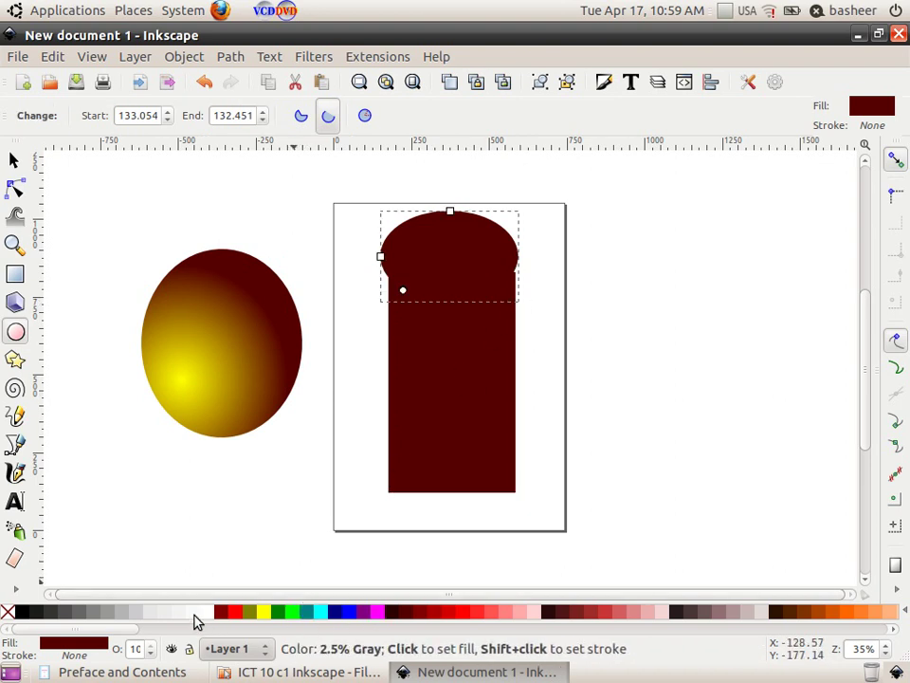
pyautogui.click(124, 617)
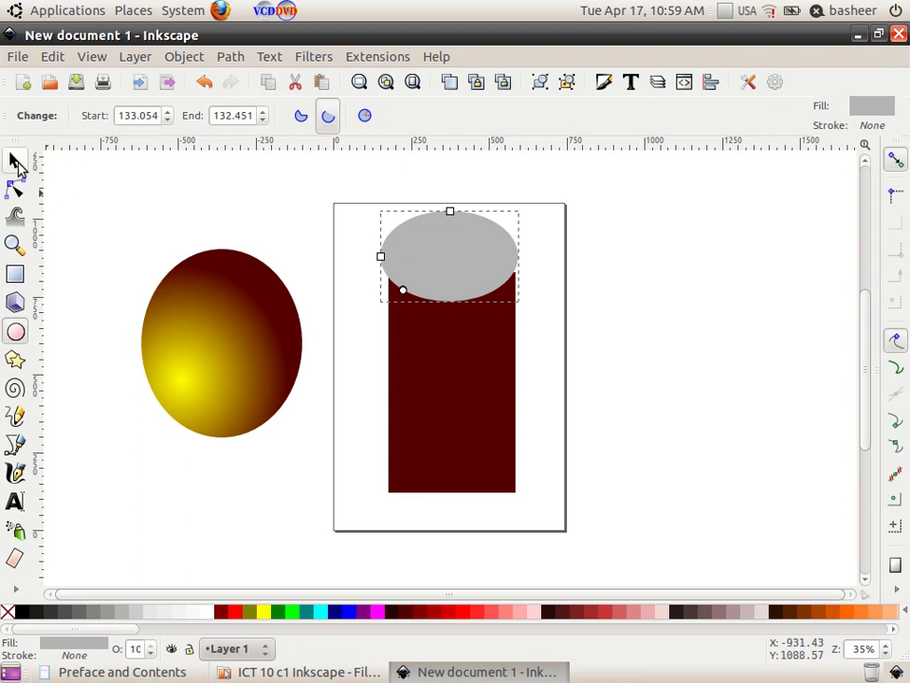
# Move and narrow the grey ellipse to sit flush on the rectangle's top as a lid
pyautogui.click(14, 160)
pyautogui.moveTo(458, 260); pyautogui.dragTo(464, 306)
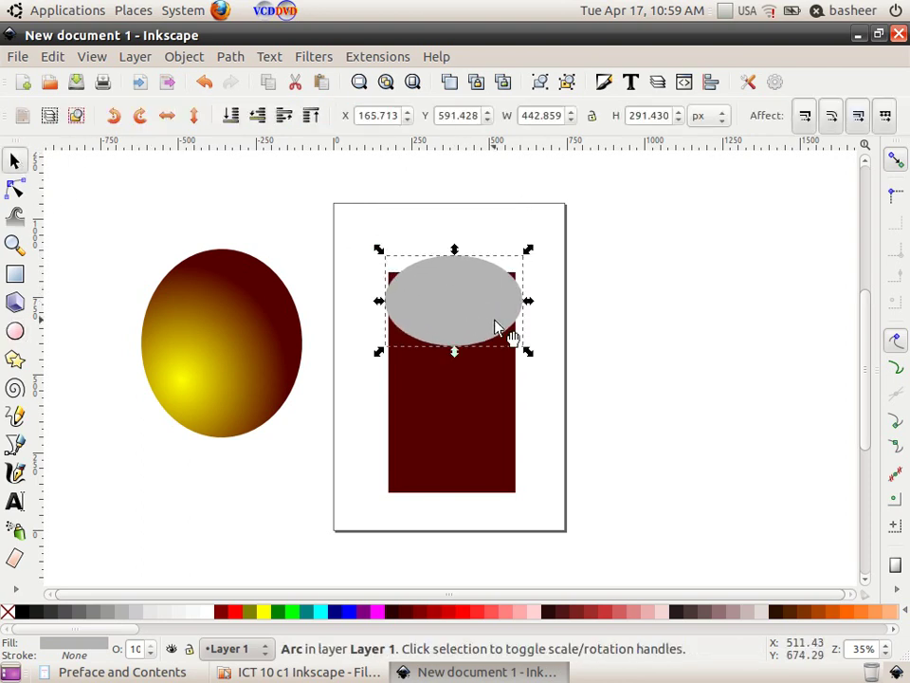
pyautogui.moveTo(530, 303)
pyautogui.mouseDown()
pyautogui.moveTo(465, 313)
pyautogui.moveTo(465, 281)
pyautogui.mouseUp()
pyautogui.click(658, 304)
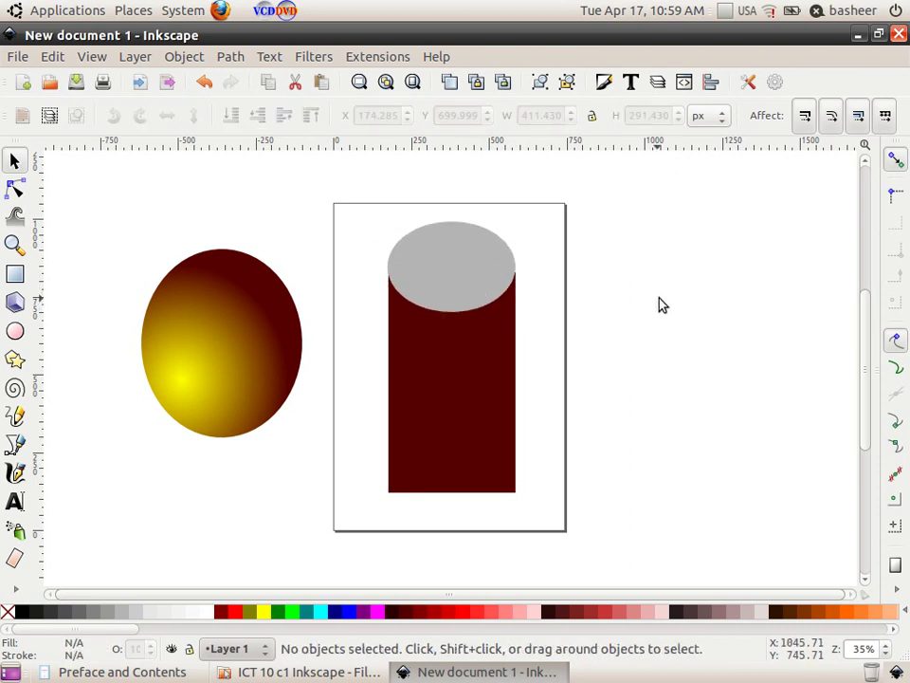
pyautogui.click(467, 286)
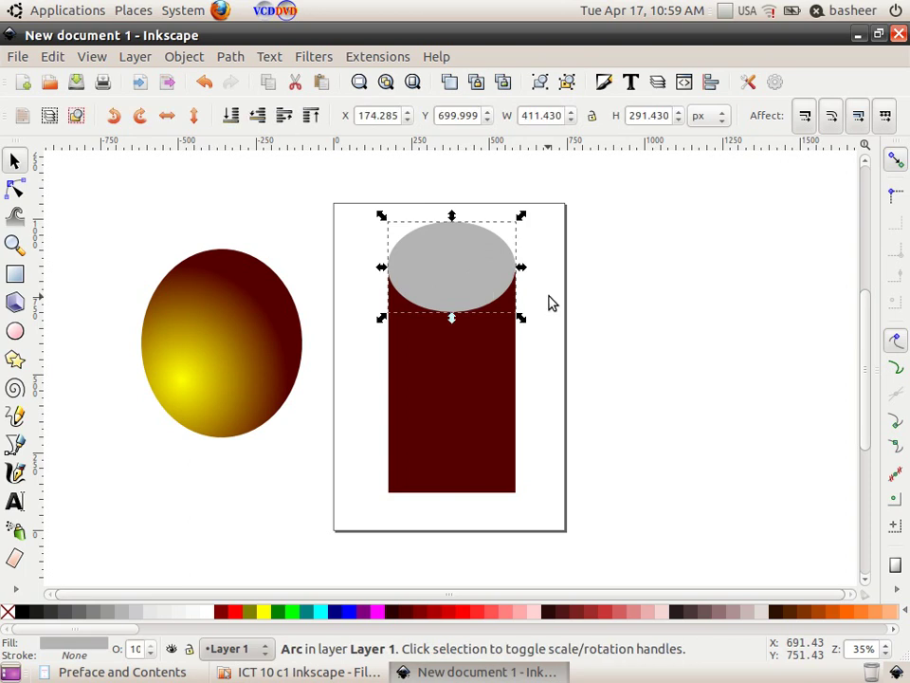
pyautogui.press('Right')
pyautogui.press('Escape')
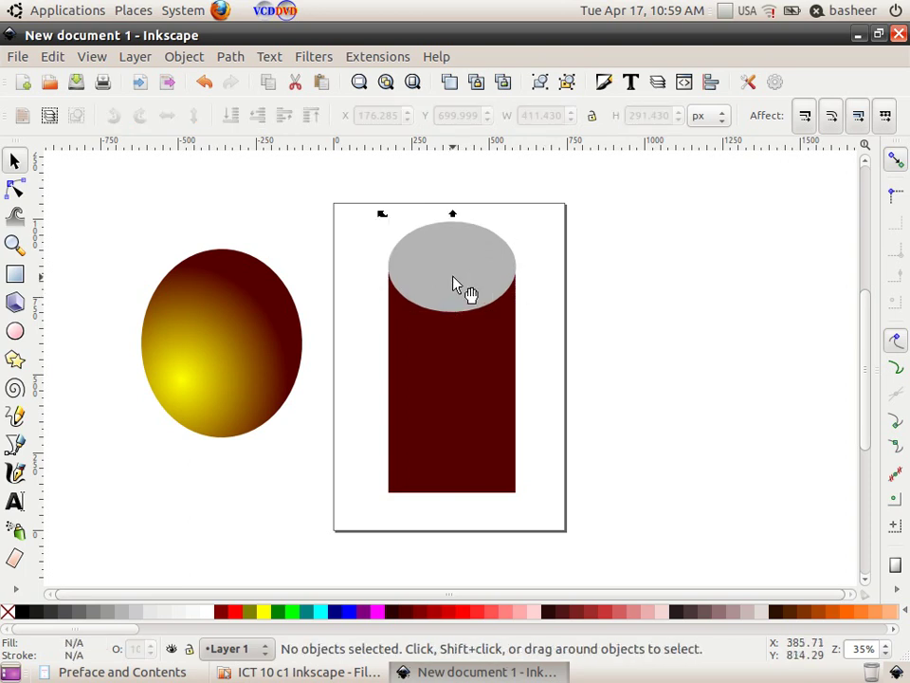
# Duplicate the grey lid ellipse with Edit > Duplicate and move the copy to the rectangle's bottom
pyautogui.click(454, 285)
pyautogui.click(57, 57)
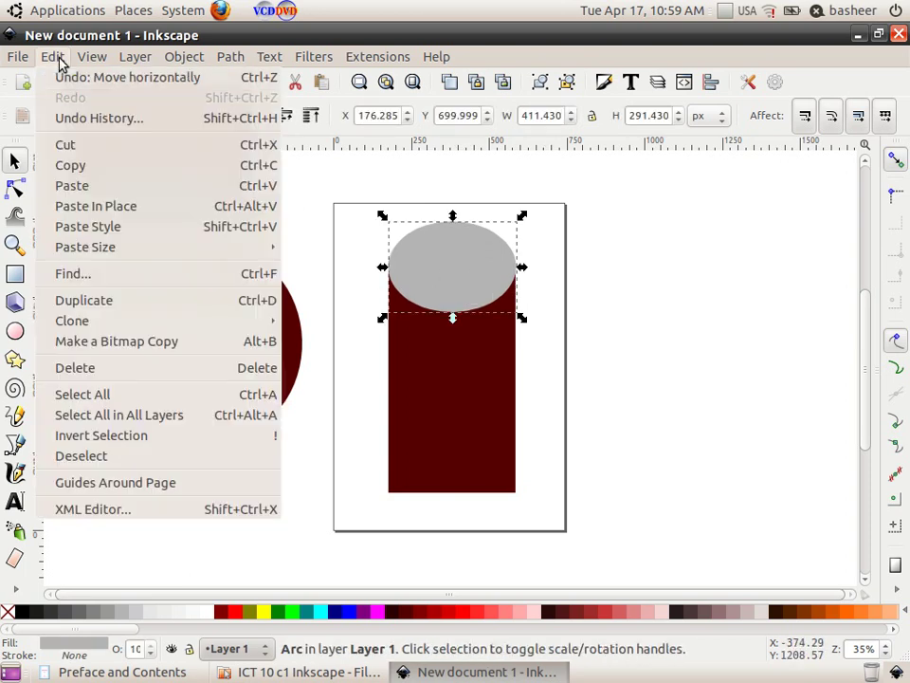
pyautogui.click(145, 301)
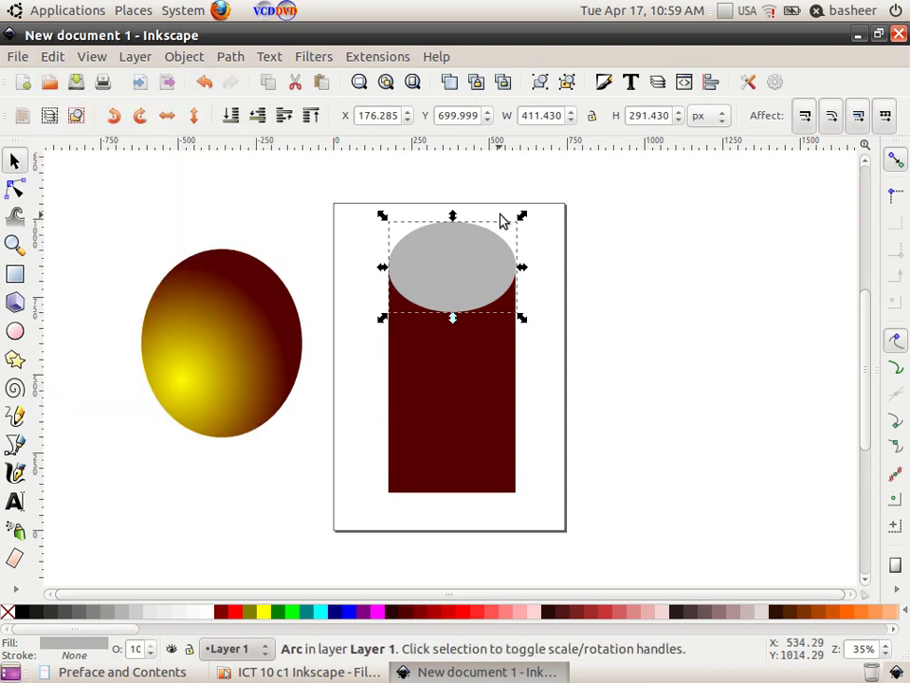
pyautogui.moveTo(465, 261); pyautogui.dragTo(463, 493)
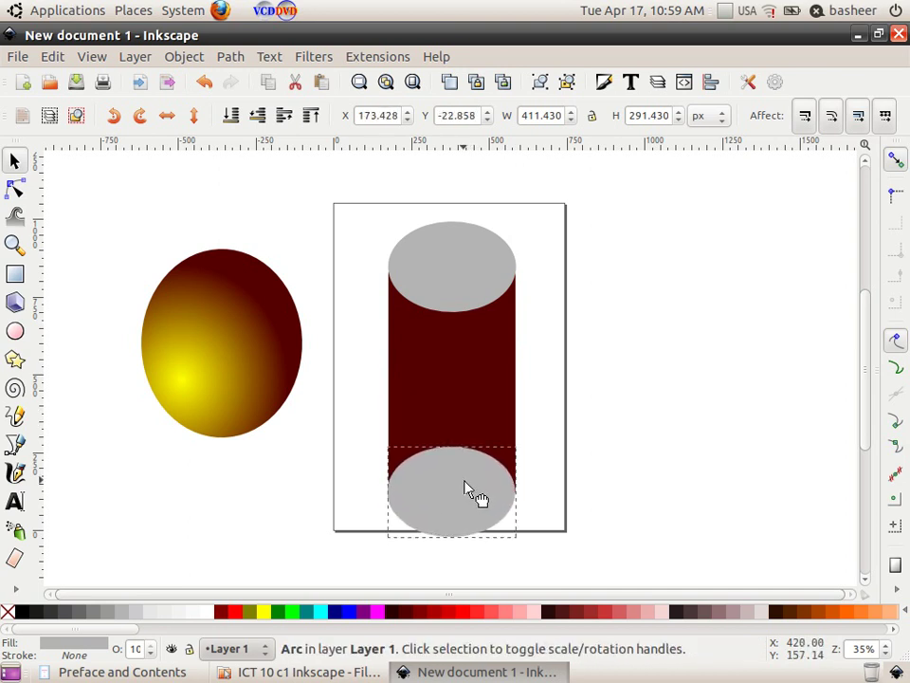
pyautogui.click(636, 475)
pyautogui.click(451, 516)
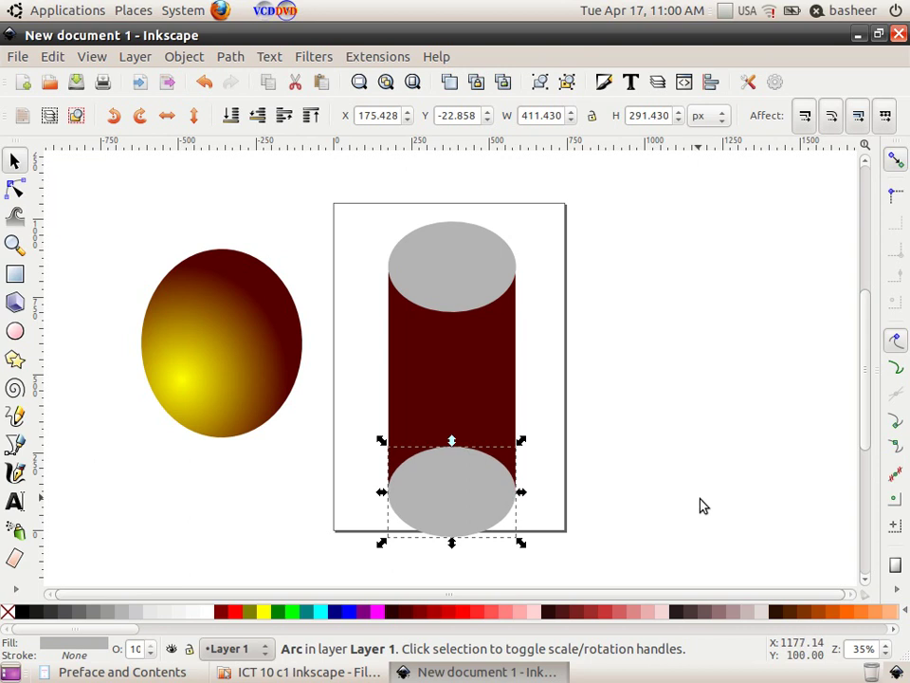
pyautogui.click(704, 493)
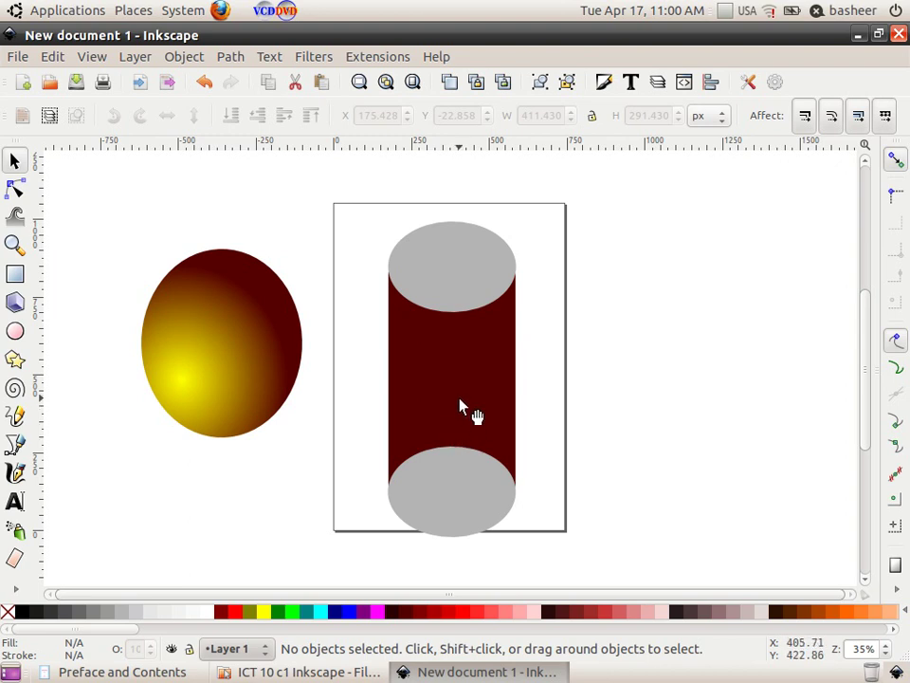
# Union the rectangle and bottom ellipse into one rounded-bottom body aligned under the lid
pyautogui.click(467, 400)
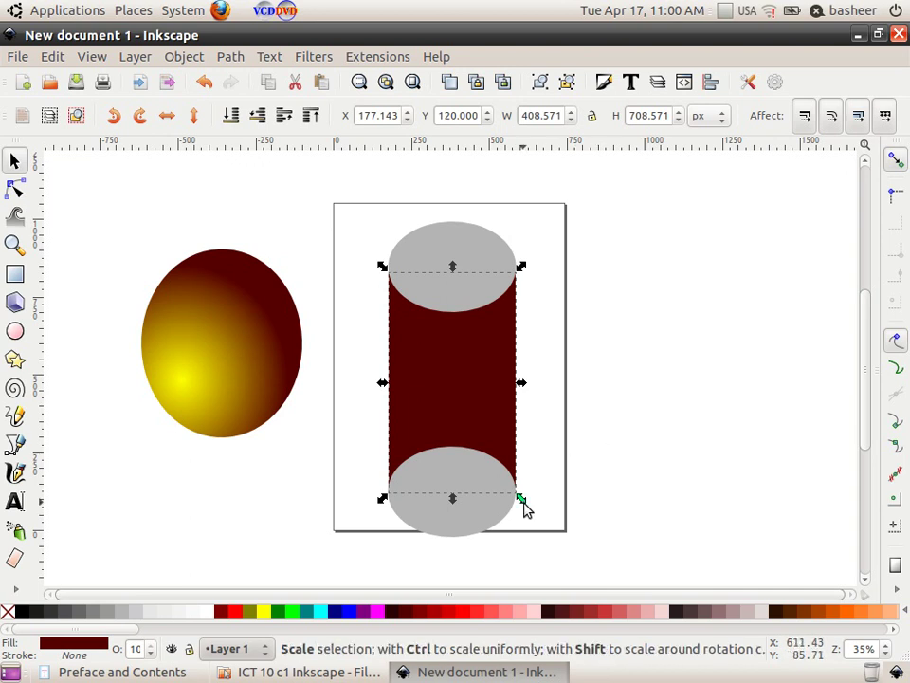
pyautogui.keyDown('shift'); pyautogui.click(481, 513); pyautogui.keyUp('shift')
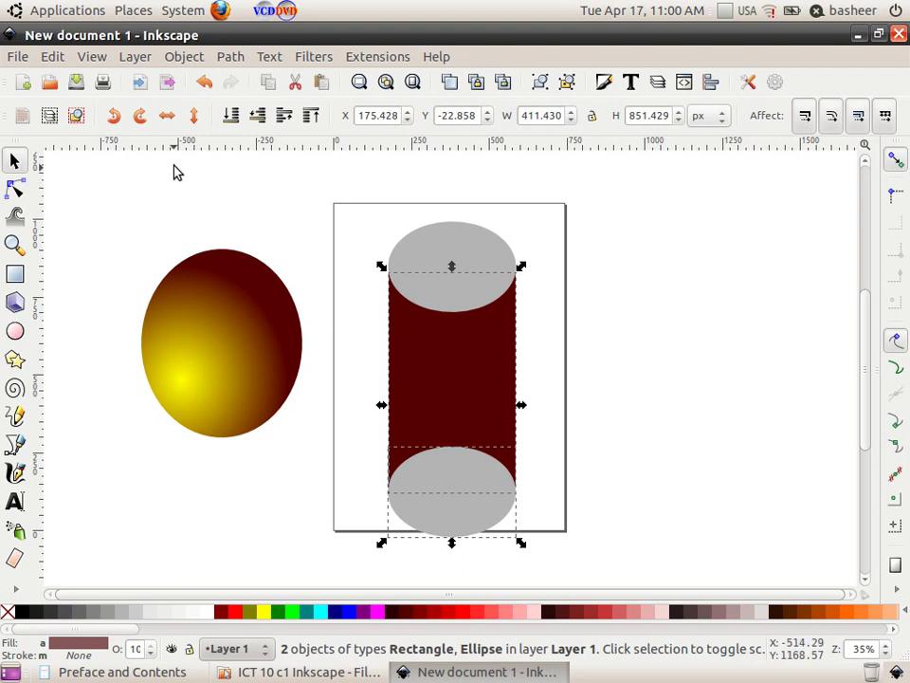
pyautogui.click(233, 59)
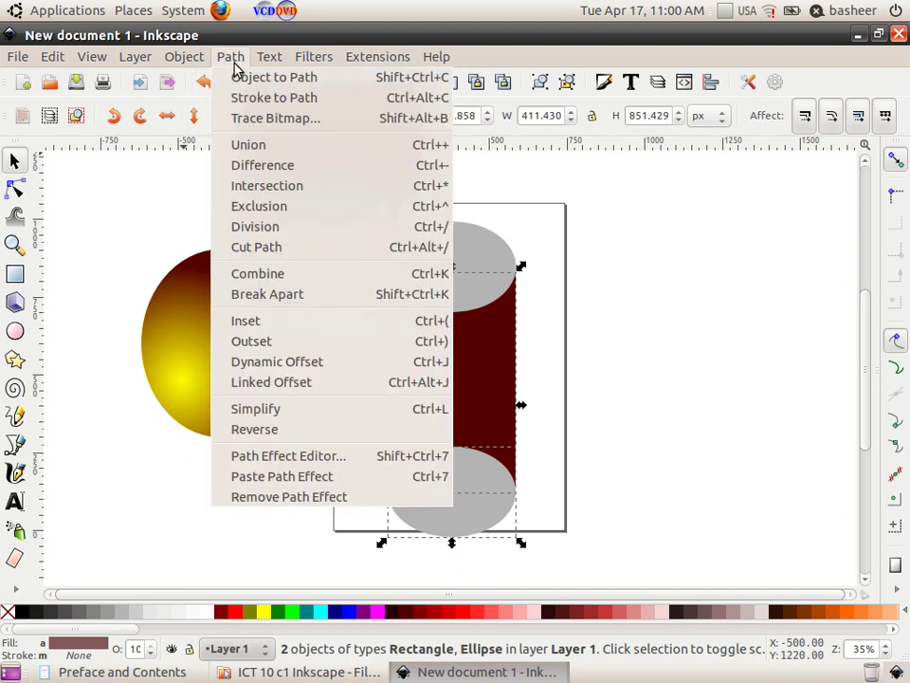
pyautogui.click(269, 146)
pyautogui.click(269, 146)
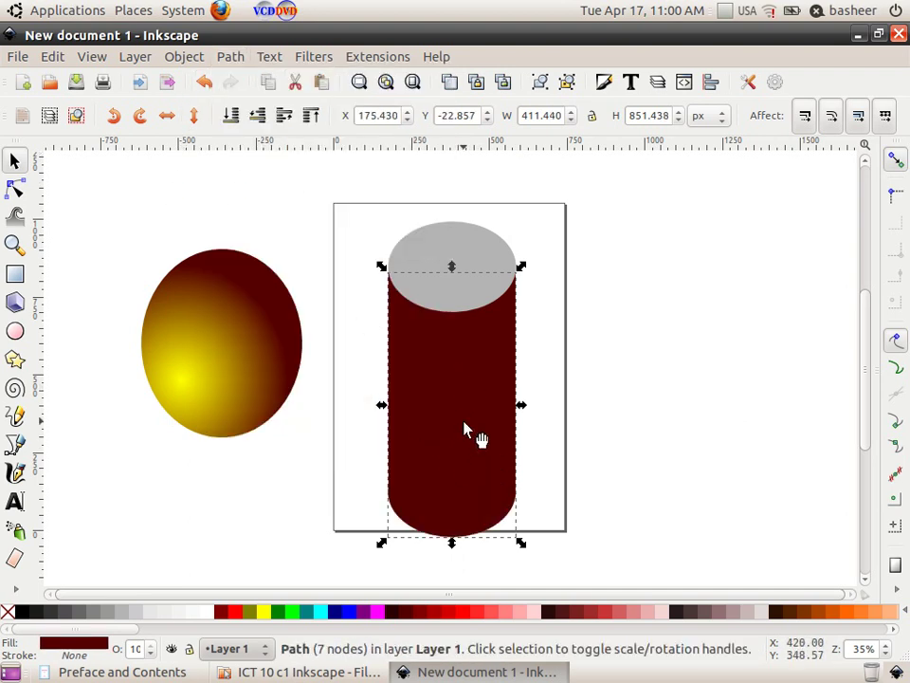
pyautogui.click(672, 426)
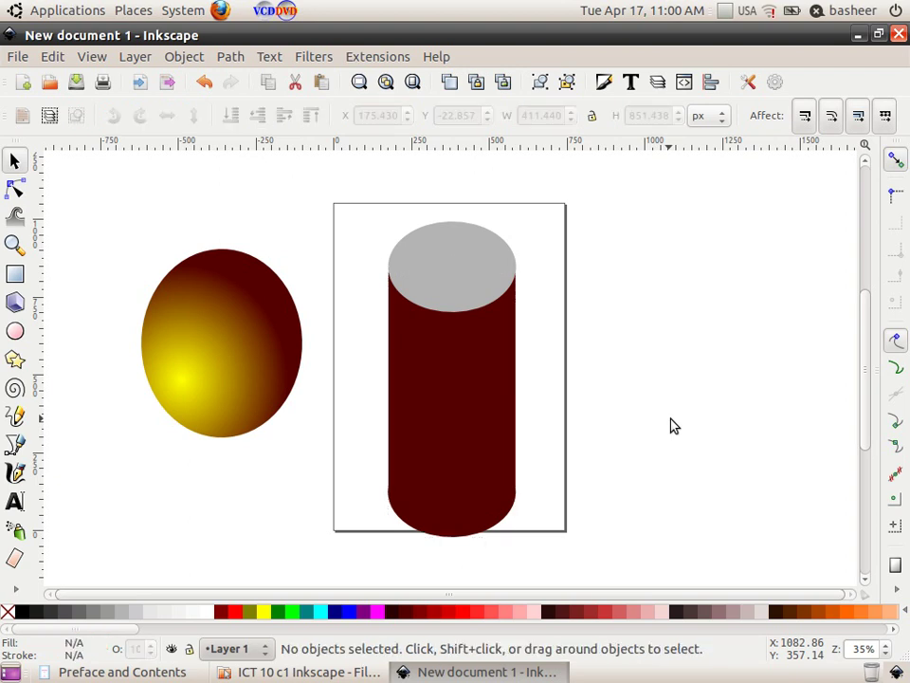
pyautogui.moveTo(487, 439)
pyautogui.mouseDown()
pyautogui.moveTo(596, 423)
pyautogui.moveTo(480, 423)
pyautogui.mouseUp()
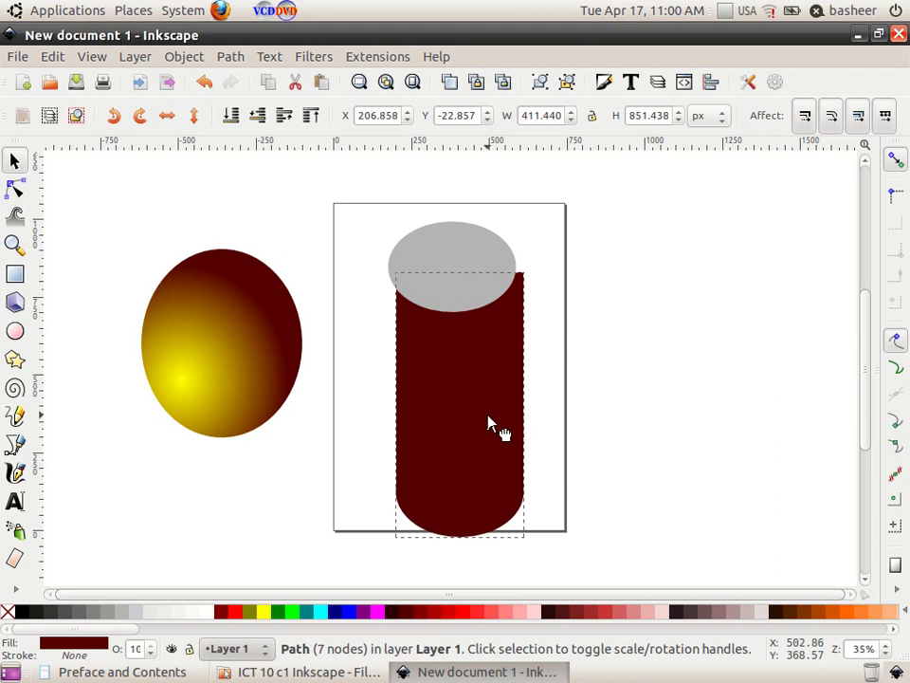
pyautogui.click(730, 406)
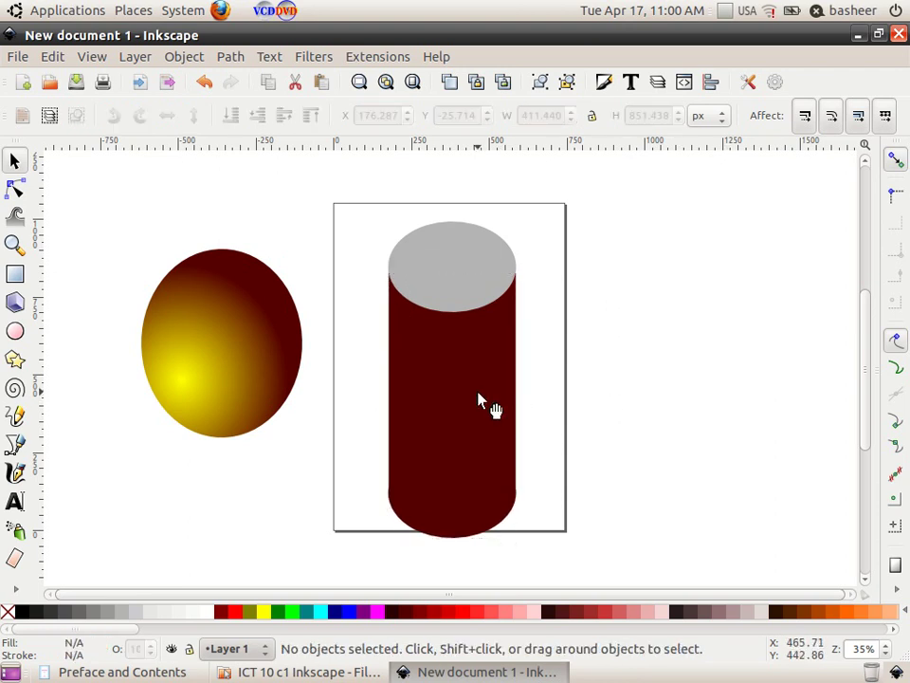
# Group the cylinder body with the grey top ellipse and shift the group slightly right
pyautogui.click(459, 376)
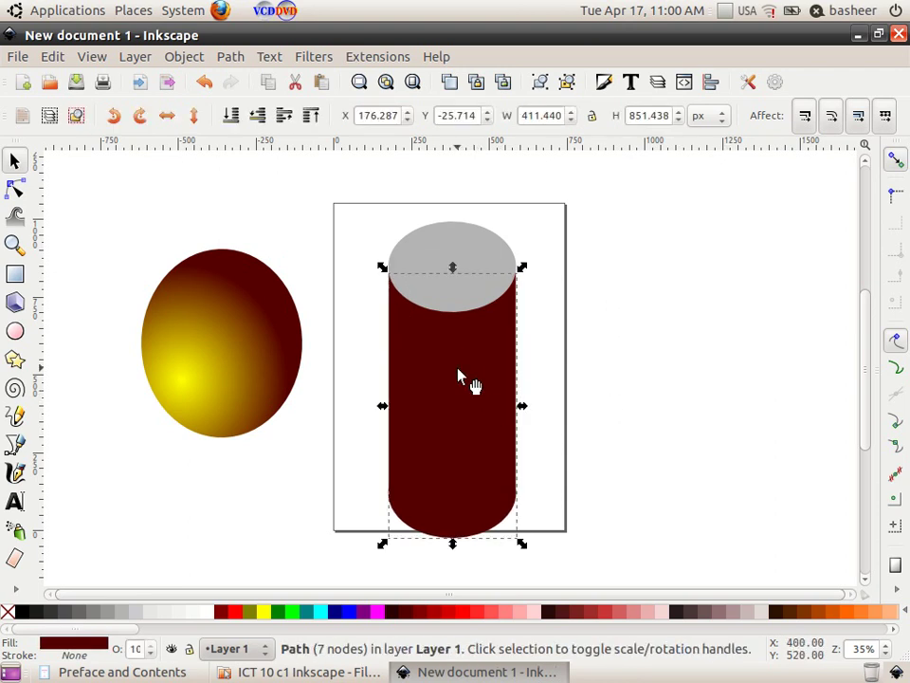
pyautogui.keyDown('shift'); pyautogui.click(481, 281); pyautogui.keyUp('shift')
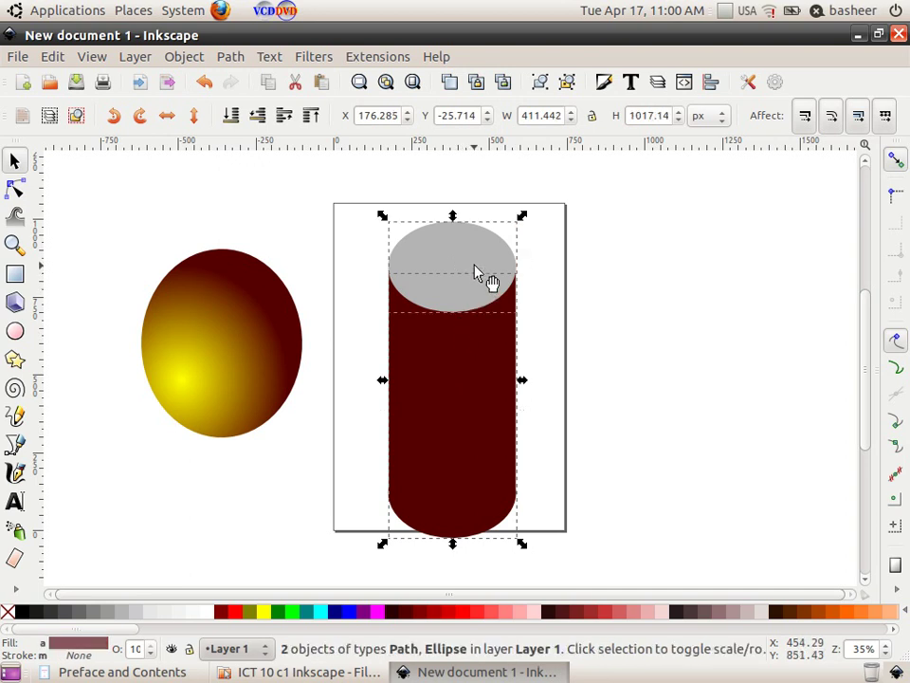
pyautogui.click(193, 60)
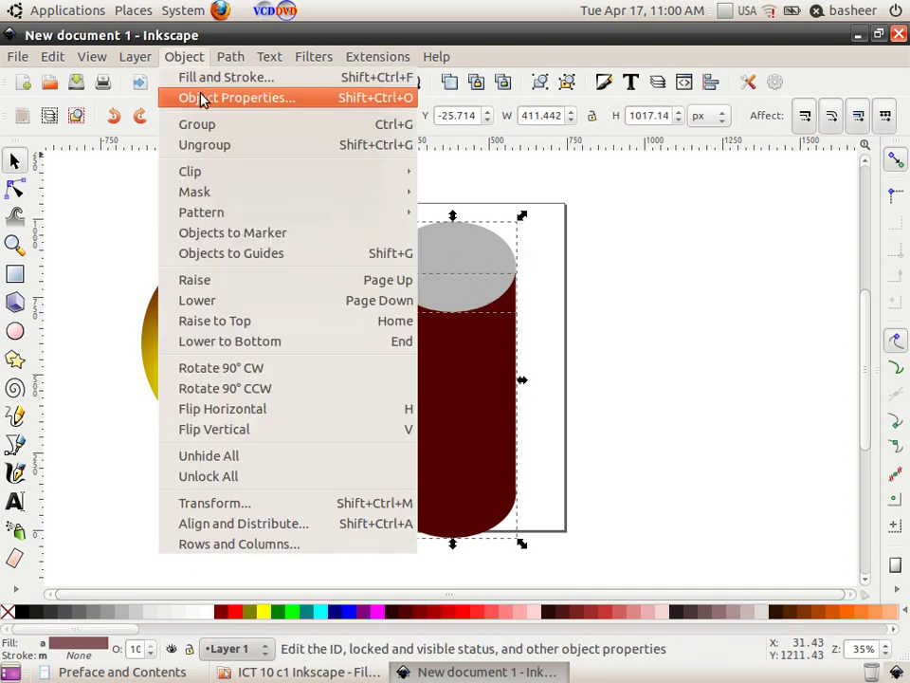
pyautogui.click(218, 127)
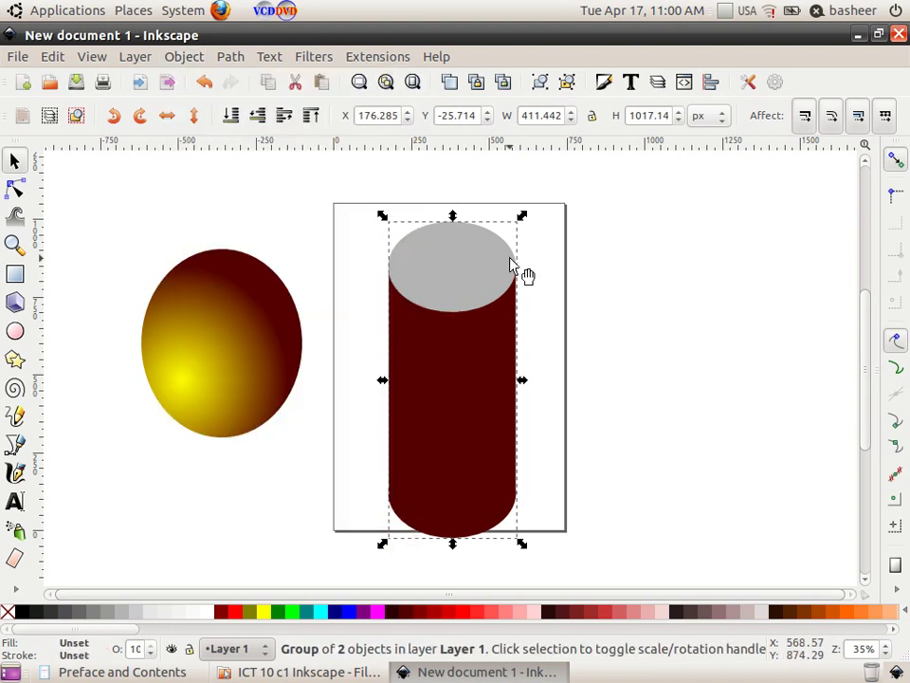
pyautogui.click(660, 322)
pyautogui.moveTo(488, 366); pyautogui.dragTo(491, 363)
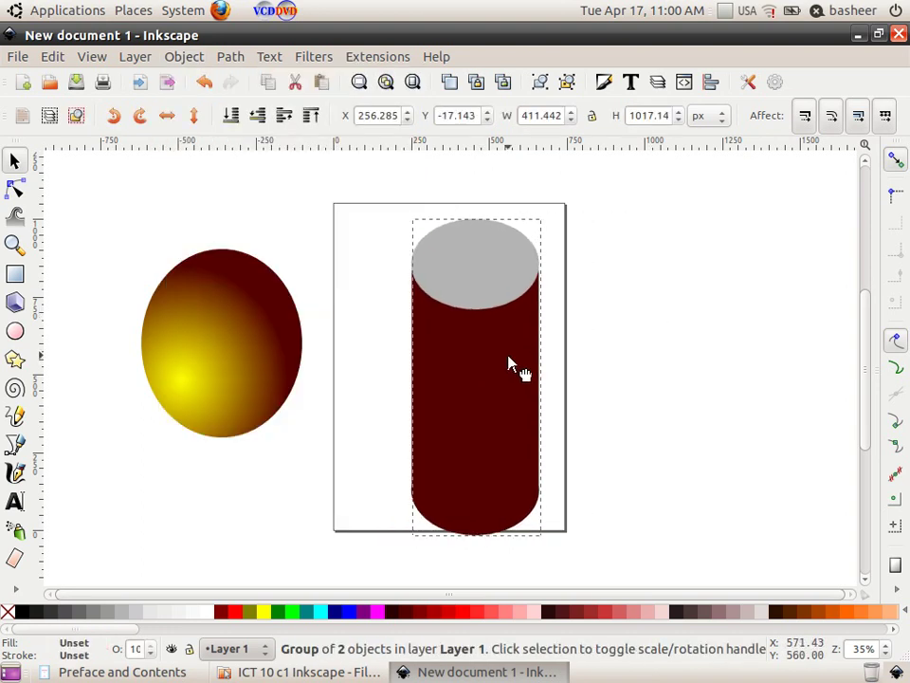
pyautogui.click(635, 358)
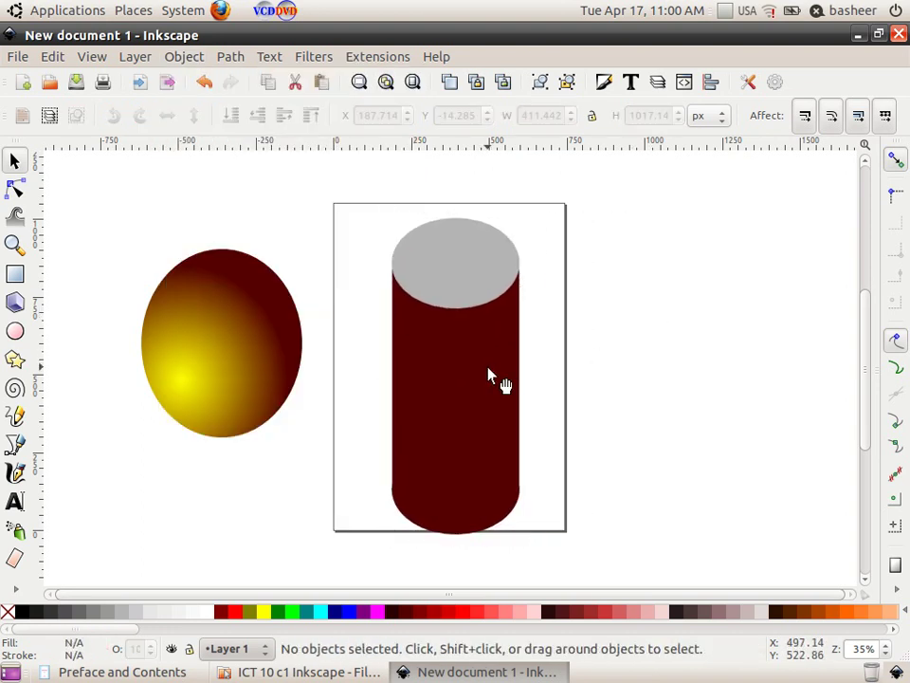
pyautogui.click(489, 374)
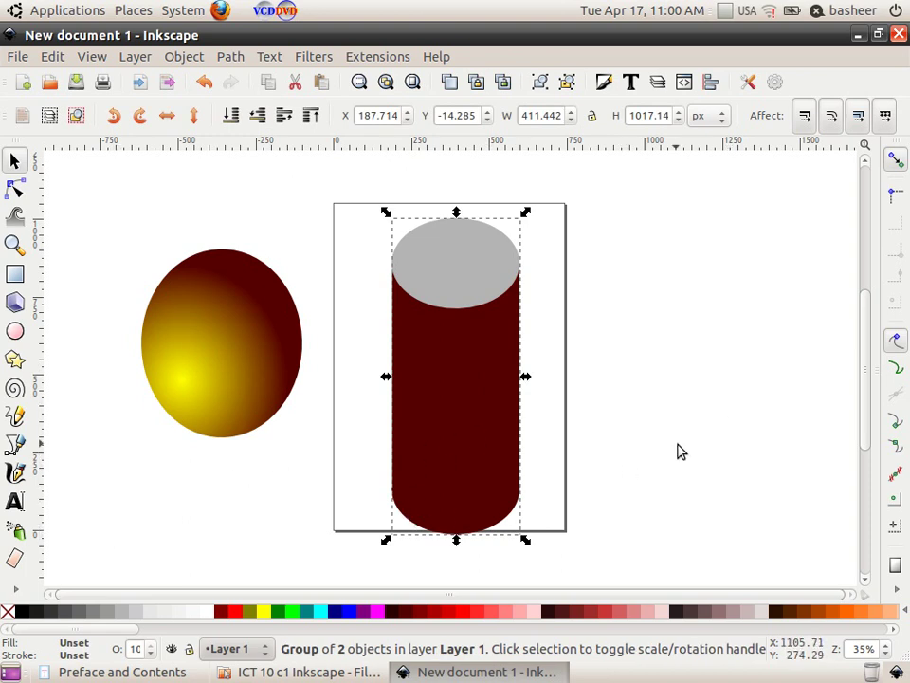
# Apply a radial gradient to the cylinder body with an Aqua centre moved down-left
pyautogui.click(15, 589)
pyautogui.click(57, 608)
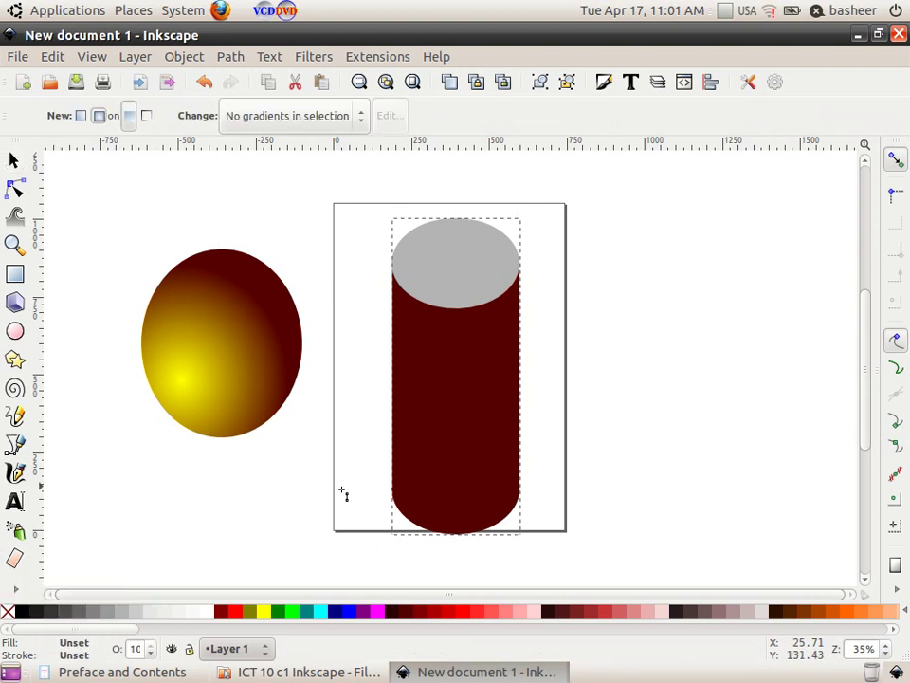
pyautogui.doubleClick(420, 474)
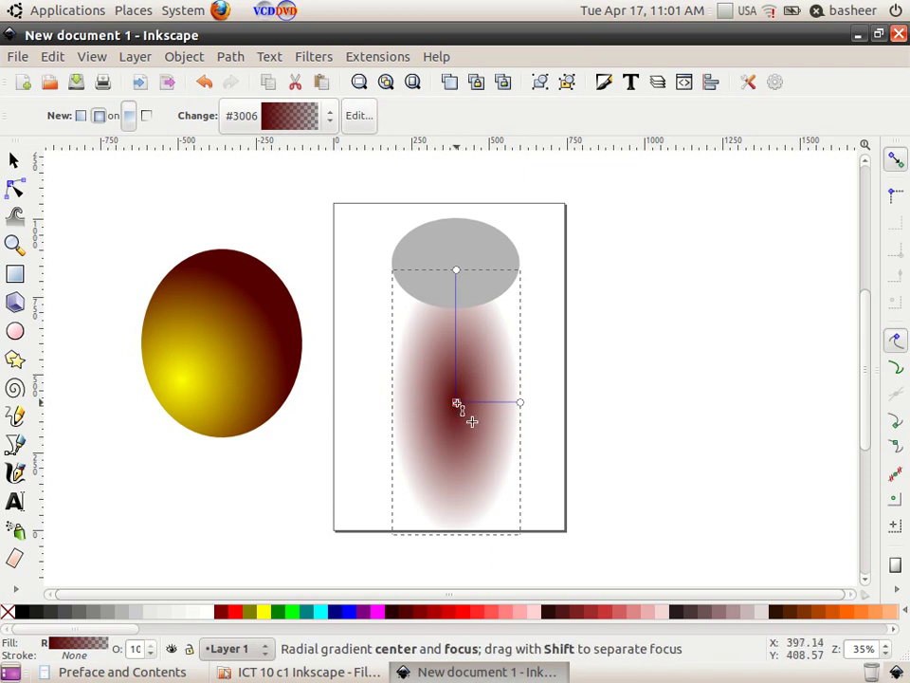
pyautogui.moveTo(457, 403); pyautogui.dragTo(417, 433)
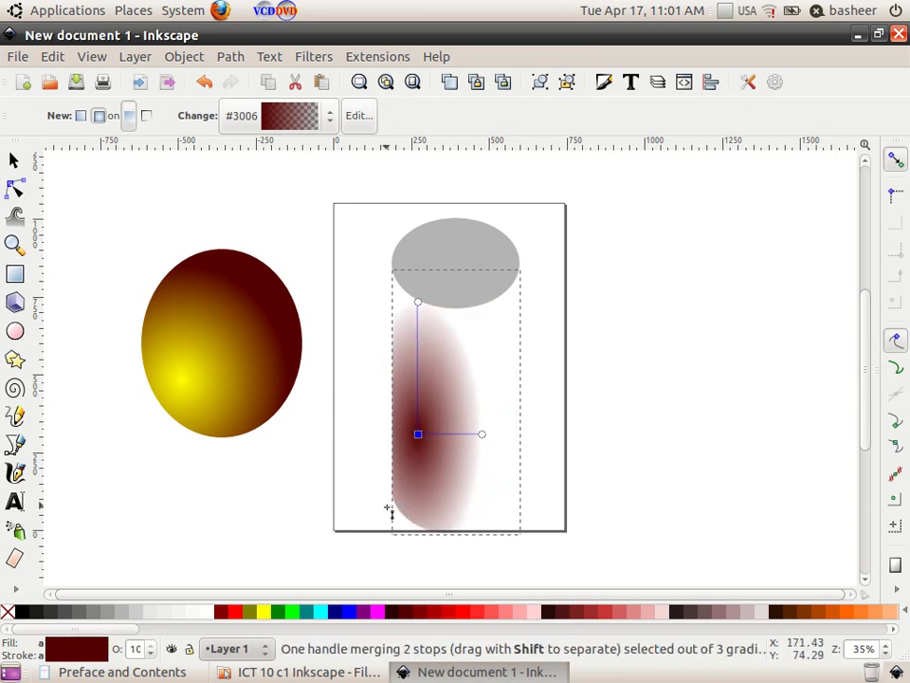
pyautogui.click(323, 611)
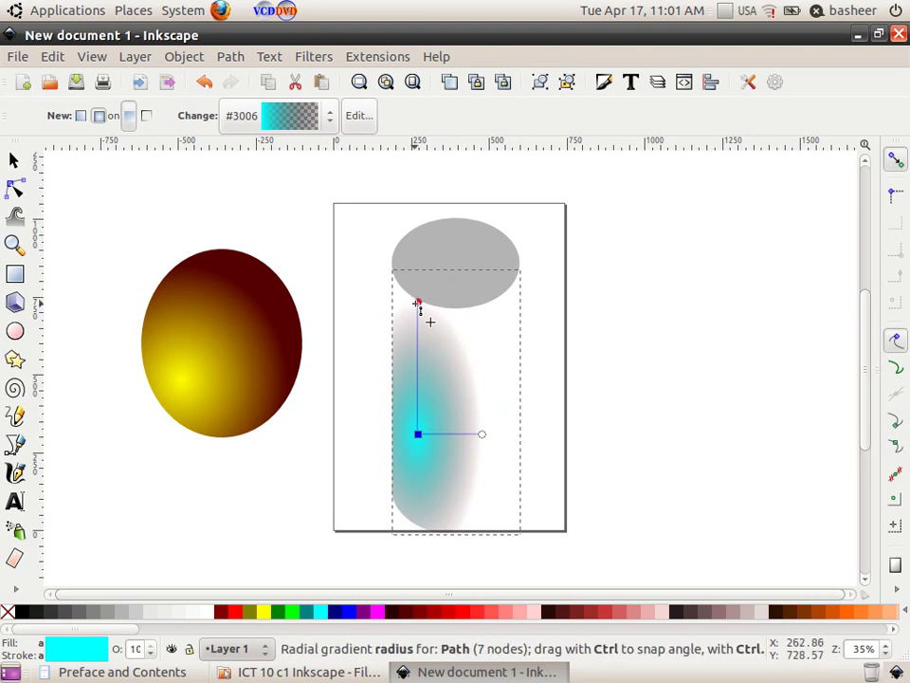
# Set the outer stop to #2B0000, stretch the cyan glow to the cylinder's edge and top
pyautogui.click(417, 302)
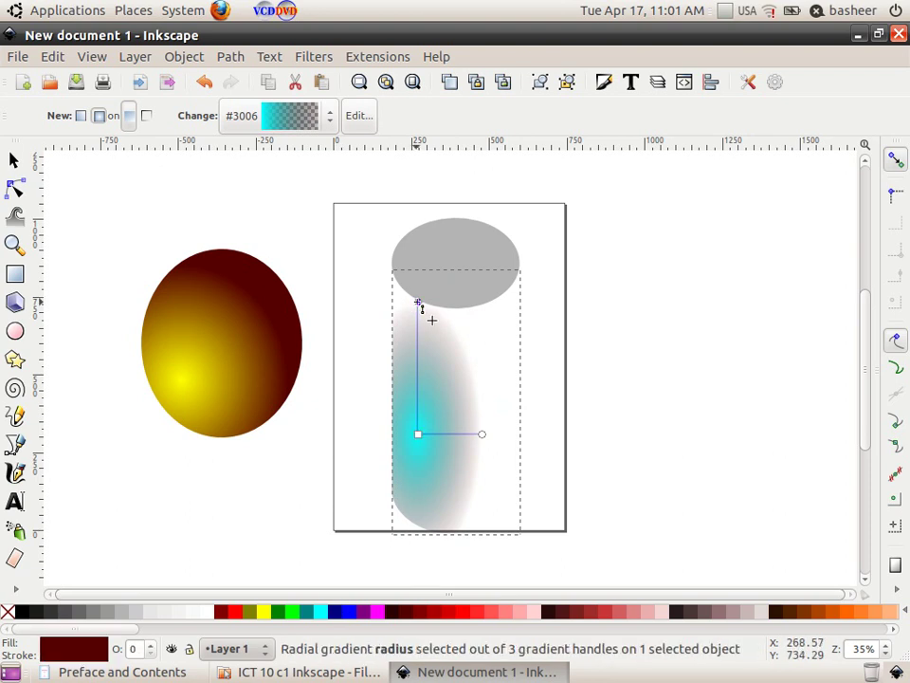
pyautogui.click(395, 613)
pyautogui.moveTo(496, 453)
pyautogui.mouseDown()
pyautogui.moveTo(534, 455)
pyautogui.moveTo(523, 435)
pyautogui.mouseUp()
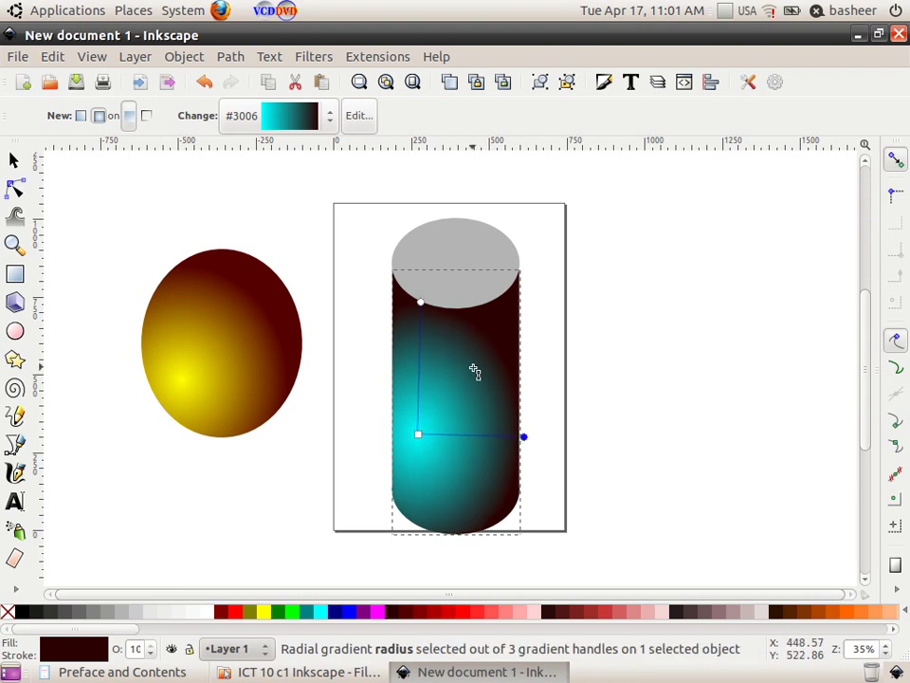
pyautogui.moveTo(420, 301); pyautogui.dragTo(418, 286)
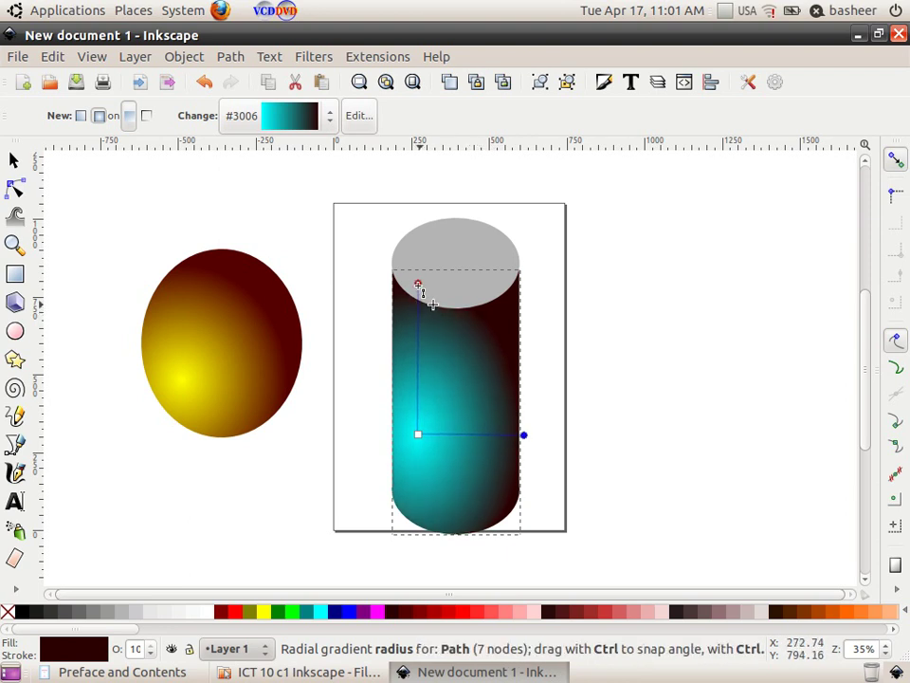
pyautogui.moveTo(418, 433); pyautogui.dragTo(406, 447)
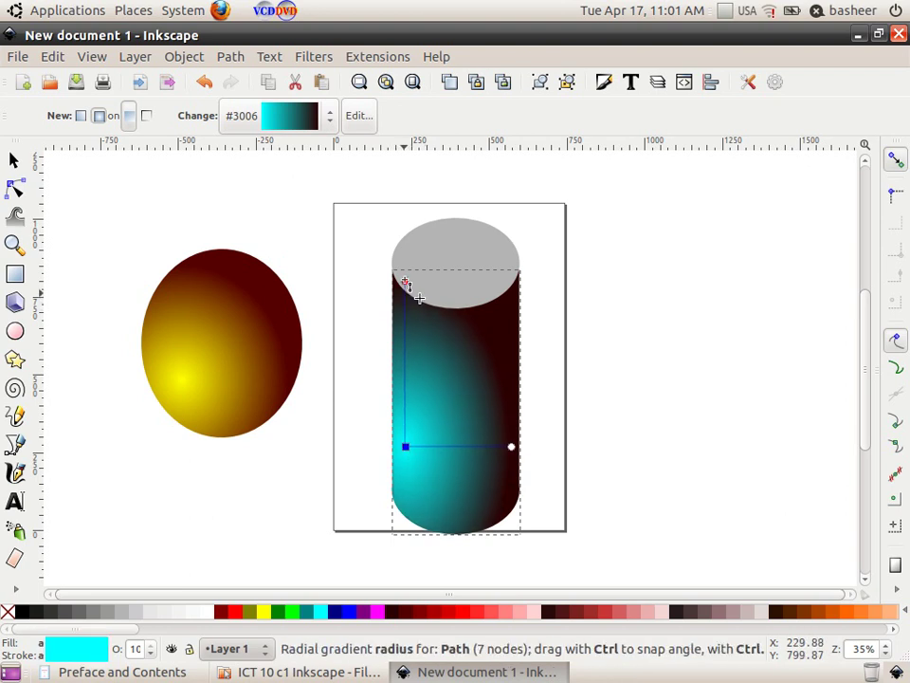
pyautogui.moveTo(408, 293); pyautogui.dragTo(407, 276)
pyautogui.moveTo(512, 449); pyautogui.dragTo(502, 447)
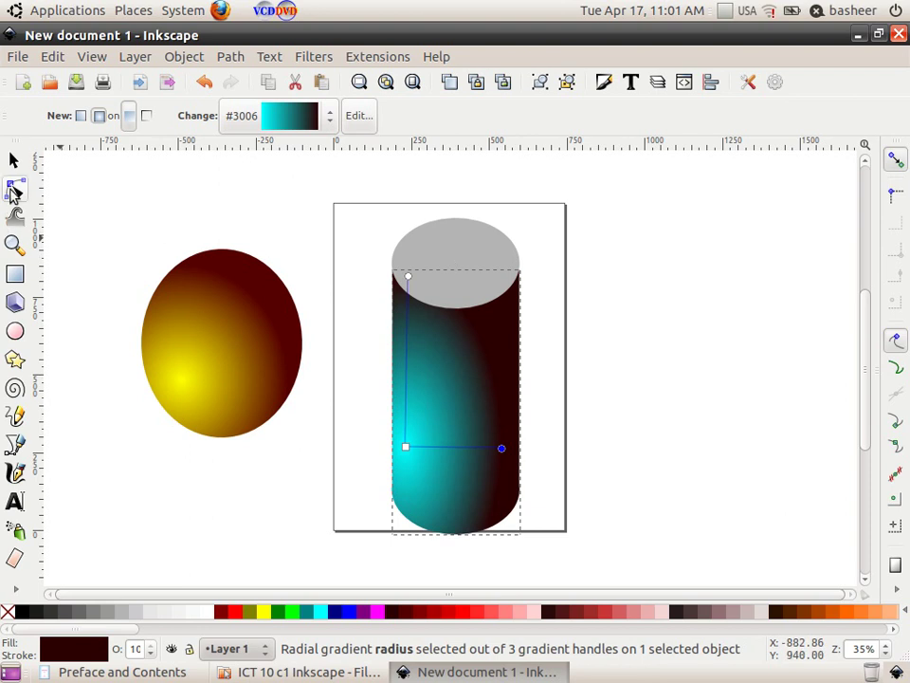
pyautogui.click(14, 159)
pyautogui.click(499, 259)
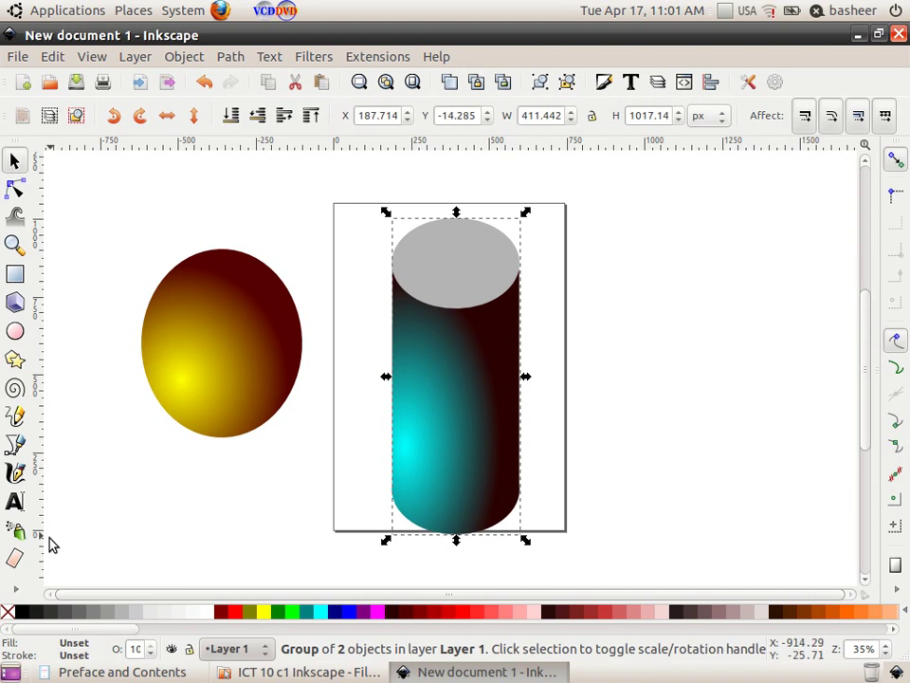
# Give the grey top ellipse a radial highlight fading to a #2B0000 outer stop
pyautogui.click(15, 589)
pyautogui.click(65, 606)
pyautogui.doubleClick(429, 266)
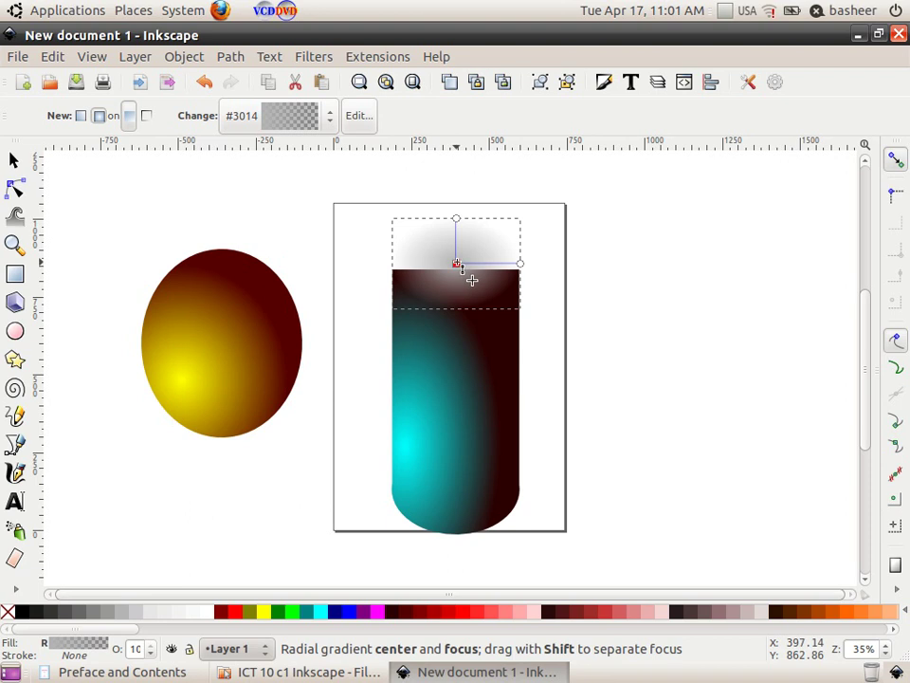
pyautogui.moveTo(471, 281); pyautogui.dragTo(444, 291)
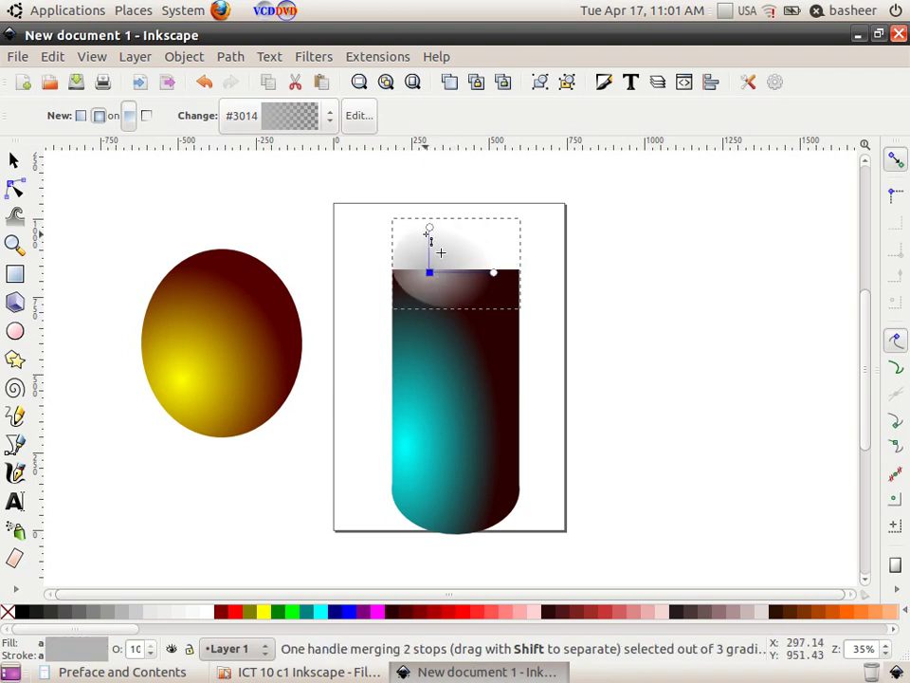
pyautogui.moveTo(430, 228); pyautogui.dragTo(429, 211)
pyautogui.moveTo(493, 274); pyautogui.dragTo(537, 272)
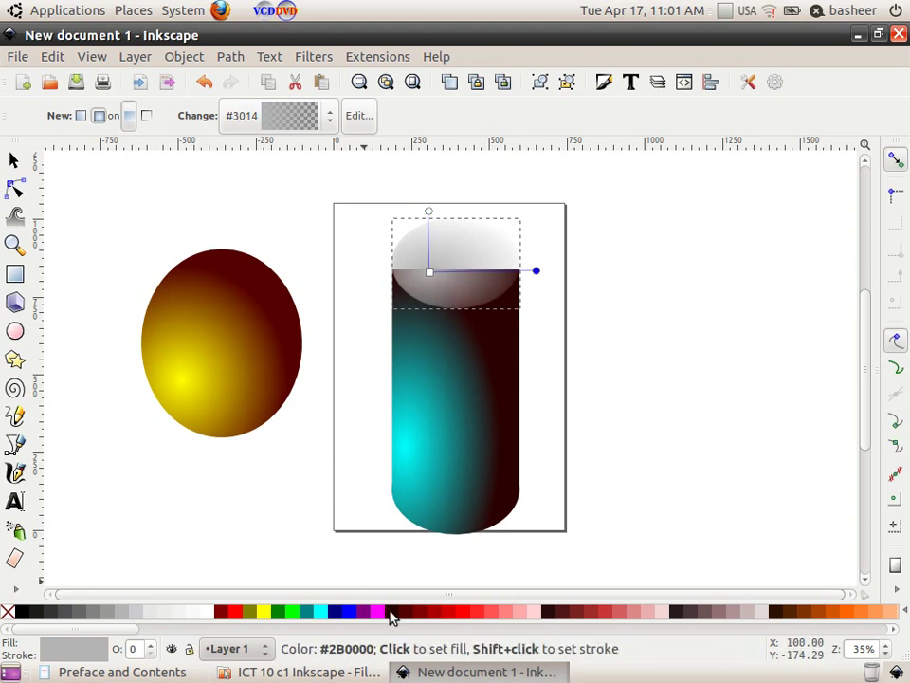
pyautogui.click(403, 607)
pyautogui.moveTo(430, 273); pyautogui.dragTo(424, 275)
pyautogui.click(423, 275)
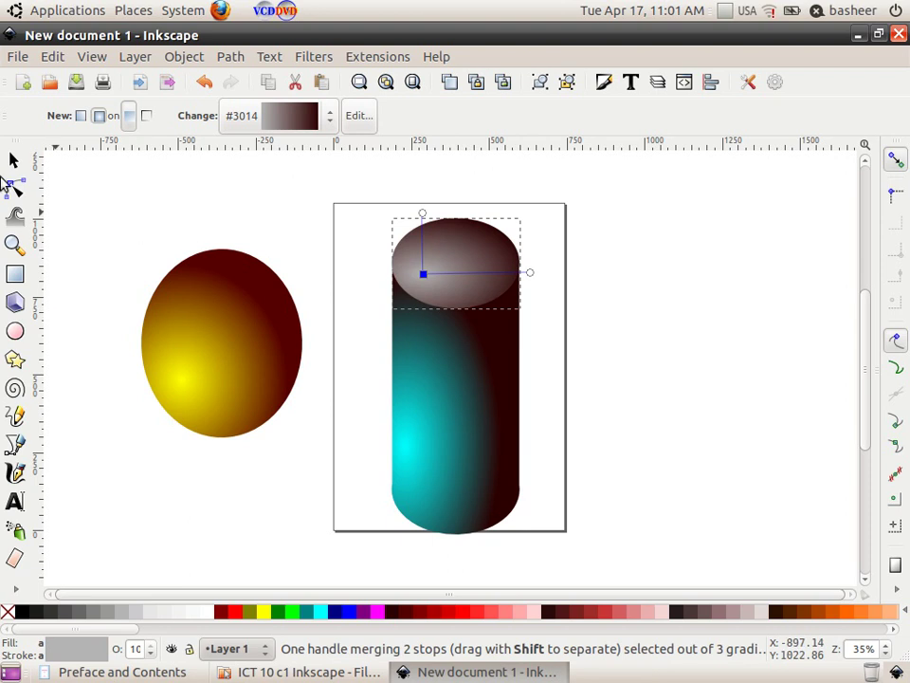
# Move the whole cylinder group slightly up and to the left
pyautogui.click(14, 162)
pyautogui.click(683, 351)
pyautogui.moveTo(493, 417); pyautogui.dragTo(475, 406)
pyautogui.click(635, 385)
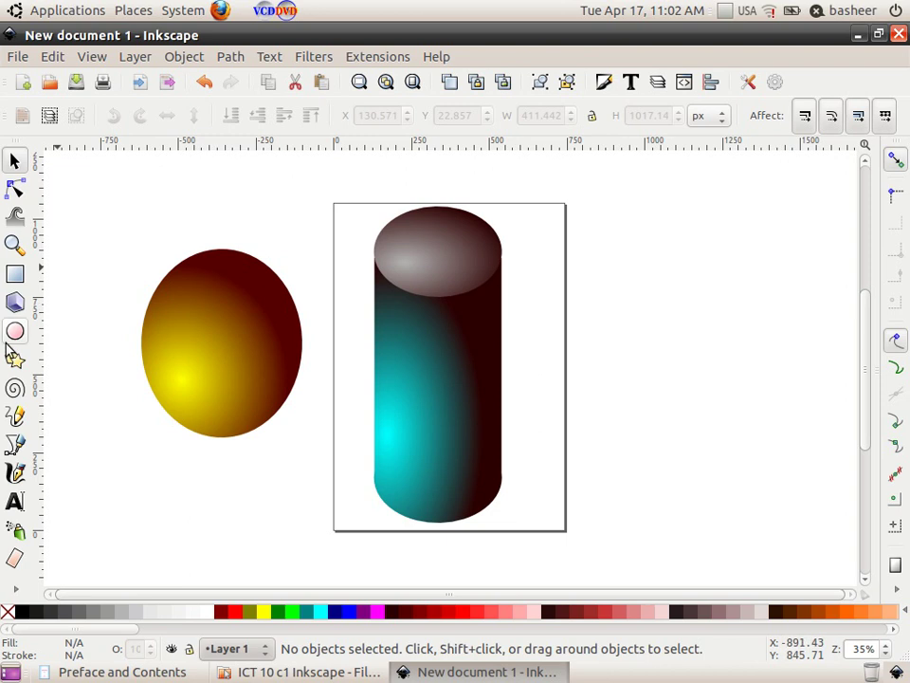
# Draw a tall closed triangle with the Pencil right of the page and fill it maroon
pyautogui.click(15, 418)
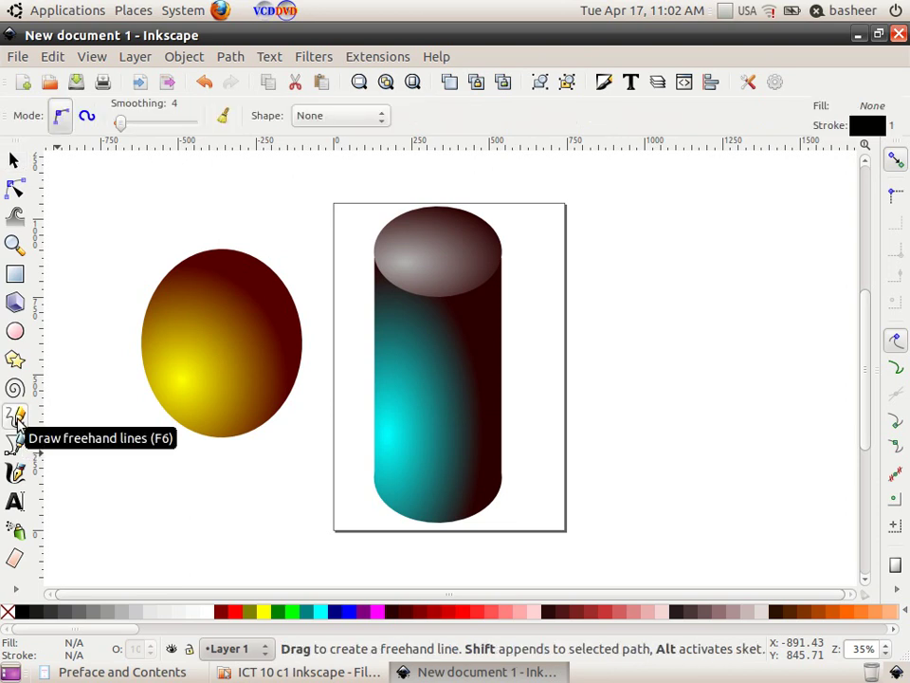
pyautogui.moveTo(690, 249)
pyautogui.mouseDown()
pyautogui.moveTo(643, 415)
pyautogui.moveTo(748, 418)
pyautogui.mouseUp()
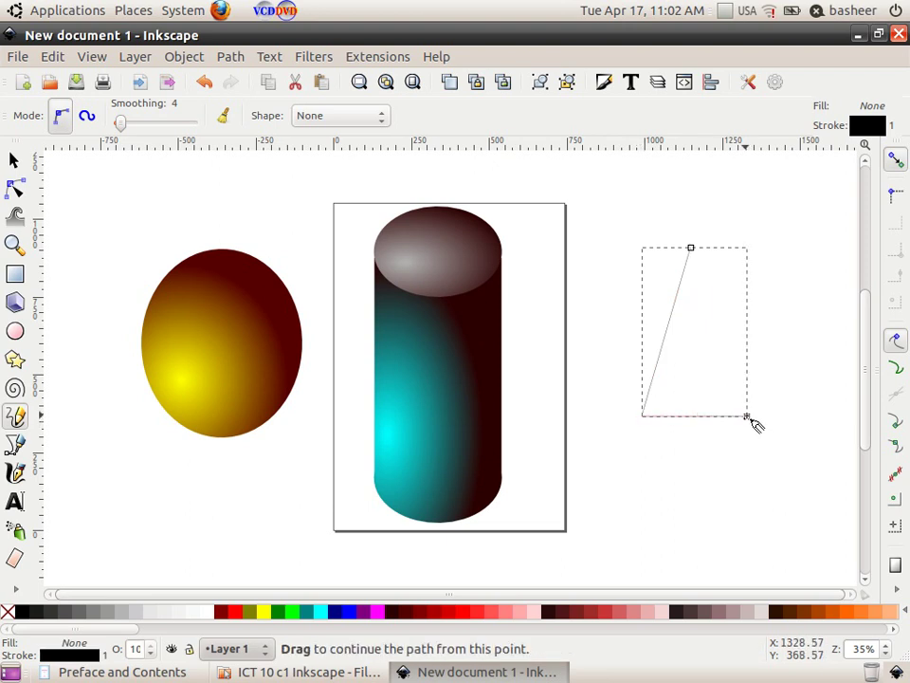
pyautogui.moveTo(691, 250); pyautogui.dragTo(747, 417)
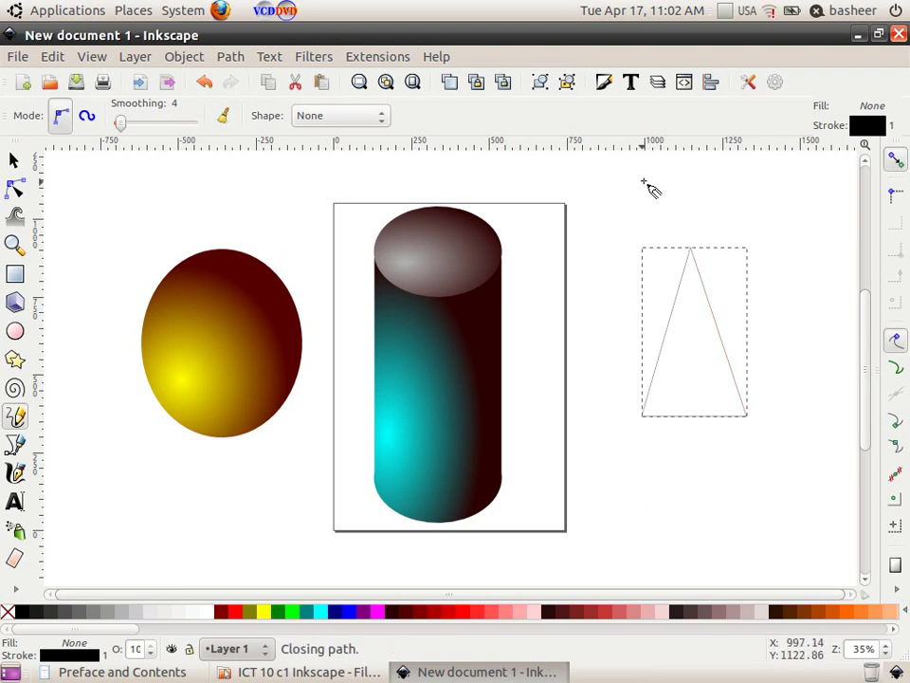
pyautogui.click(15, 161)
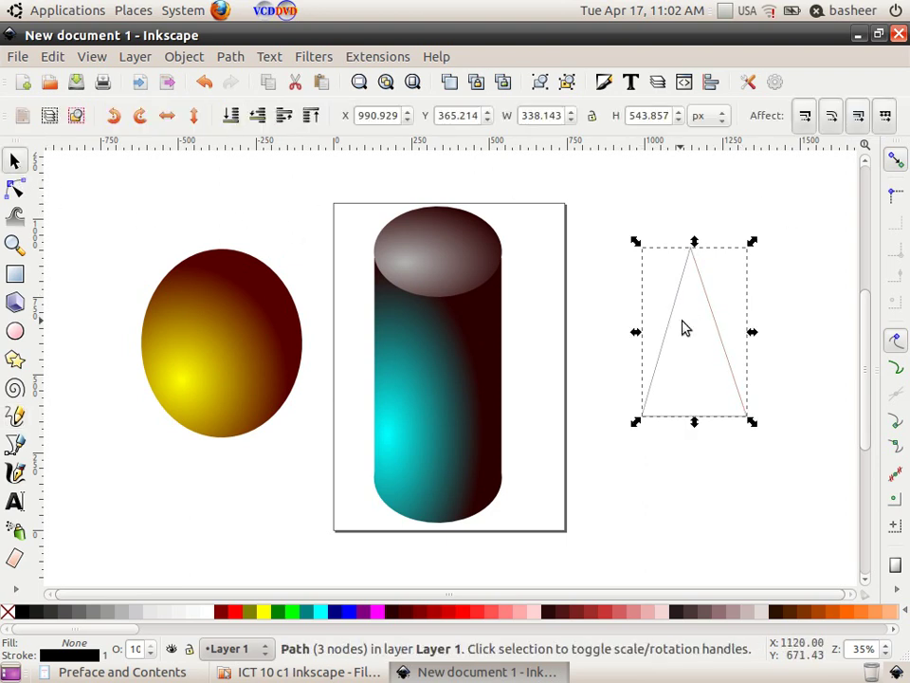
pyautogui.click(221, 612)
# Draw an ellipse below the triangle and fill it very dark green (002200ff)
pyautogui.click(718, 532)
pyautogui.click(15, 331)
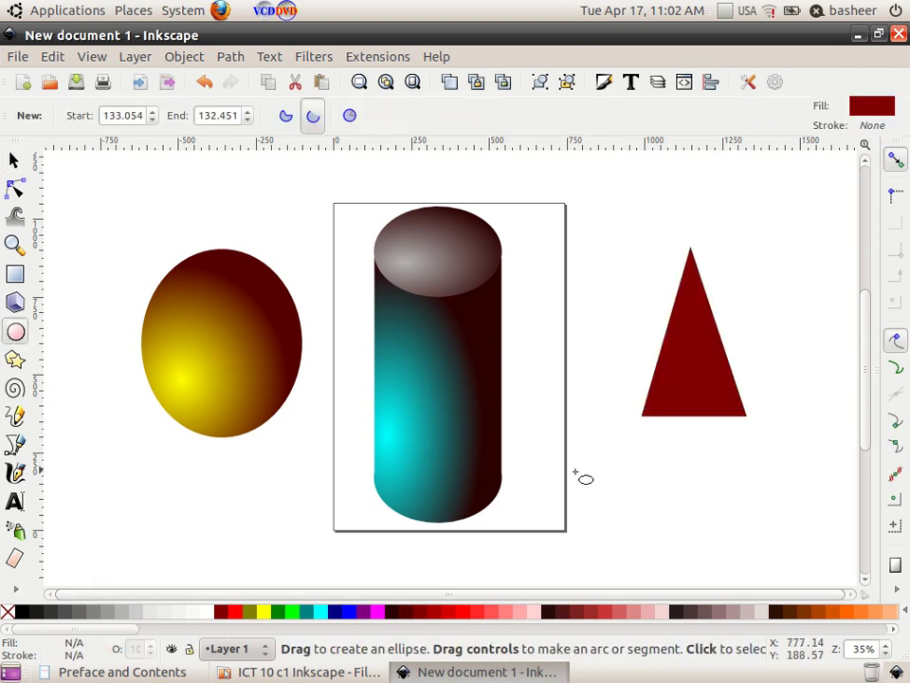
pyautogui.moveTo(620, 430)
pyautogui.mouseDown()
pyautogui.moveTo(636, 450)
pyautogui.moveTo(740, 497)
pyautogui.mouseUp()
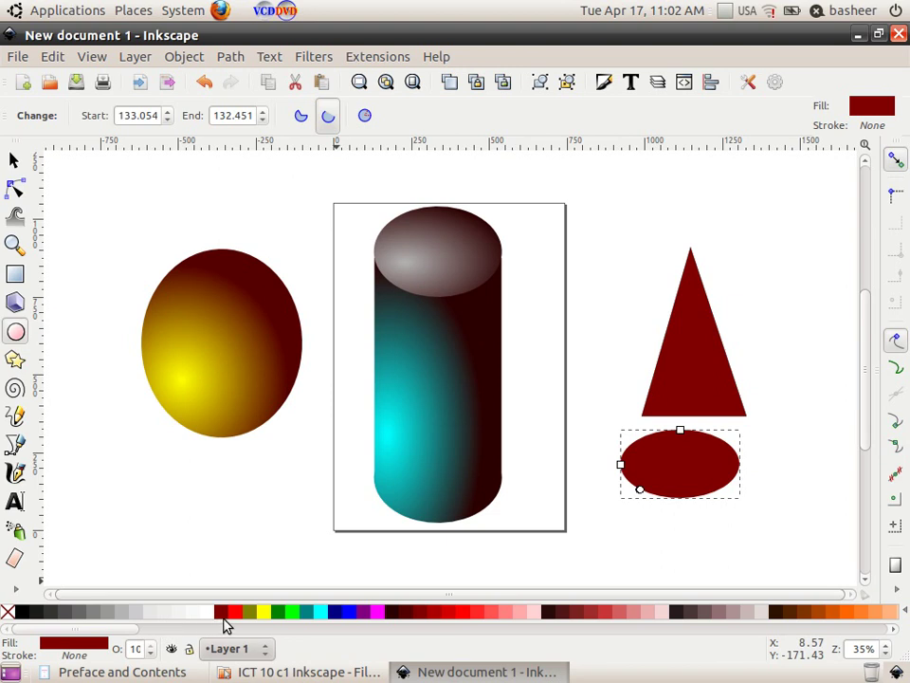
pyautogui.click(280, 612)
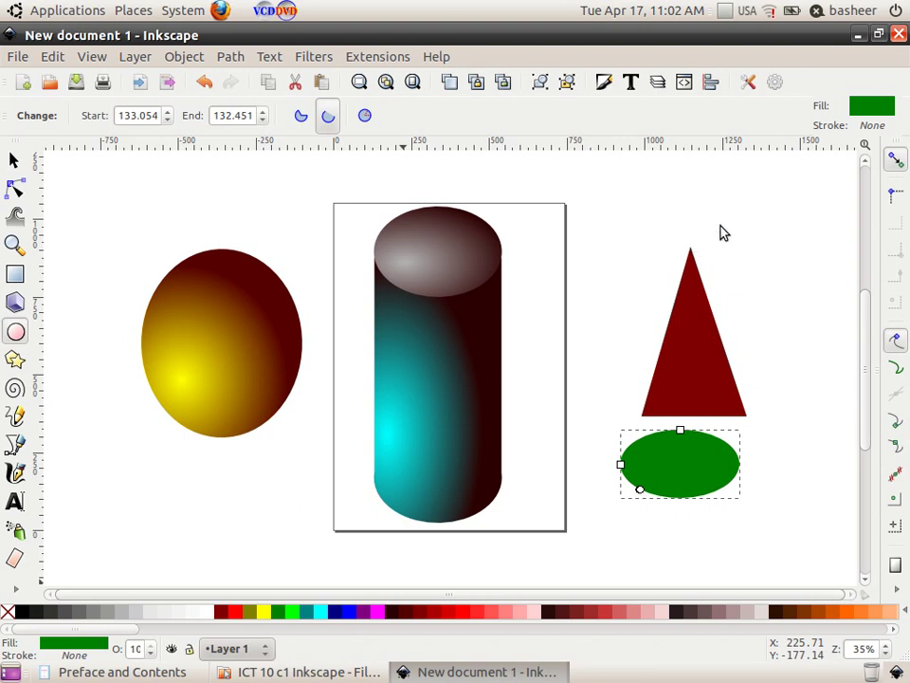
pyautogui.hotkey('ctrl', 'shift', 'f')
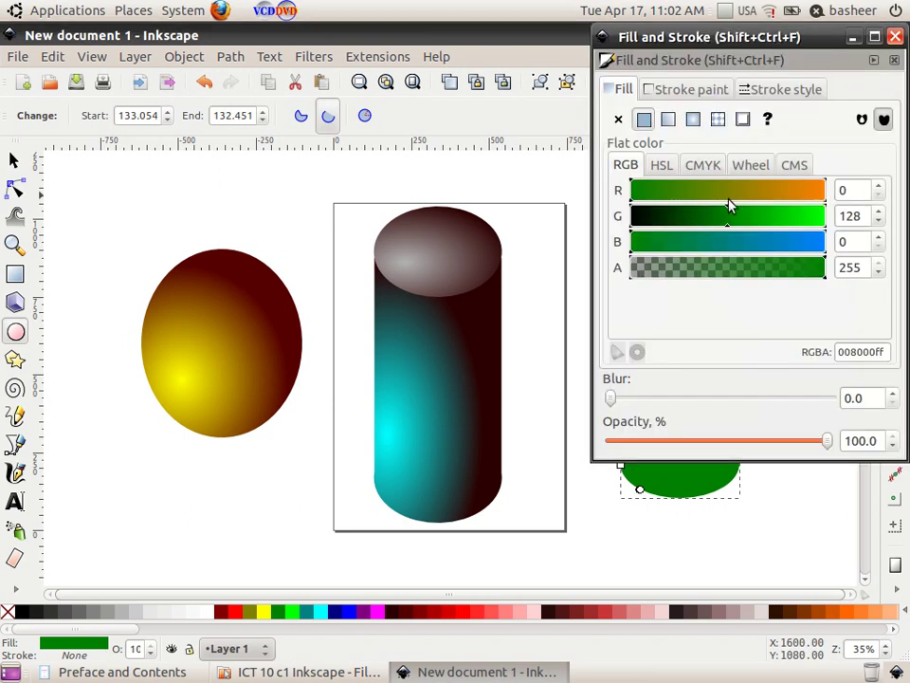
pyautogui.moveTo(690, 225); pyautogui.dragTo(655, 223)
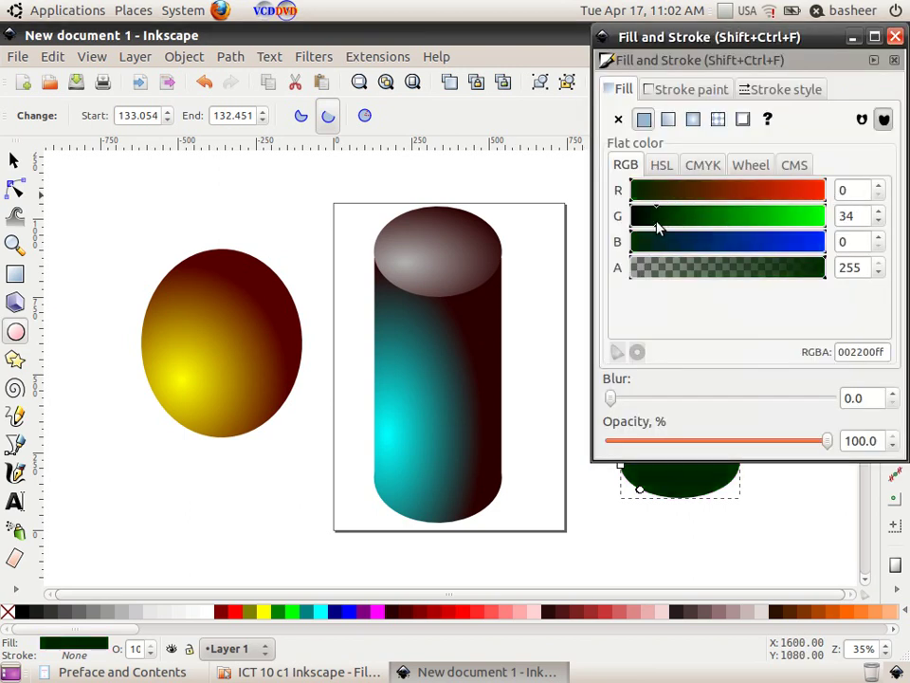
pyautogui.click(895, 37)
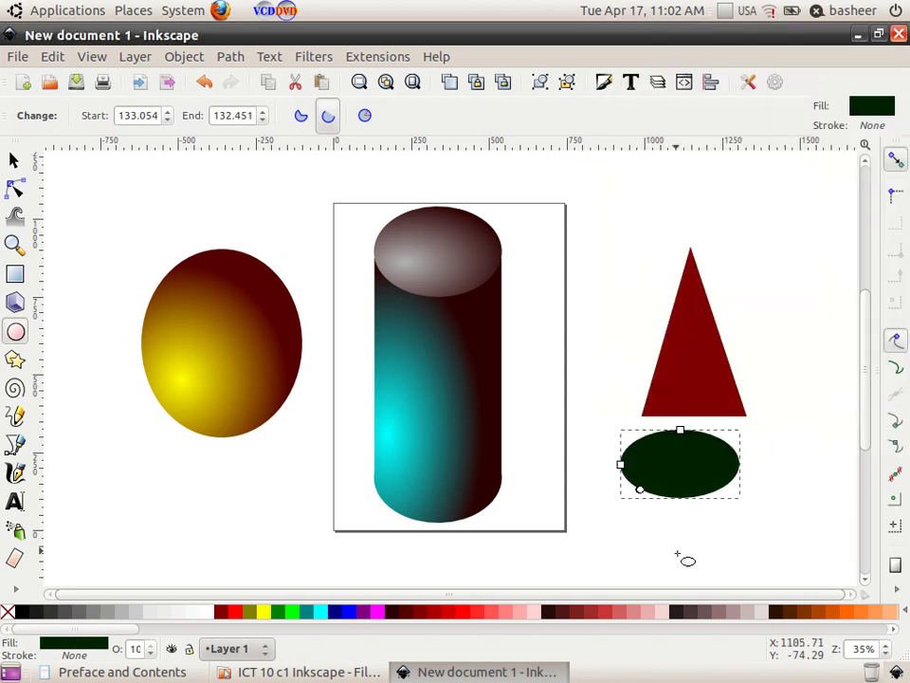
# Enlarge the maroon triangle and fit the widened dark green ellipse onto its base
pyautogui.click(14, 160)
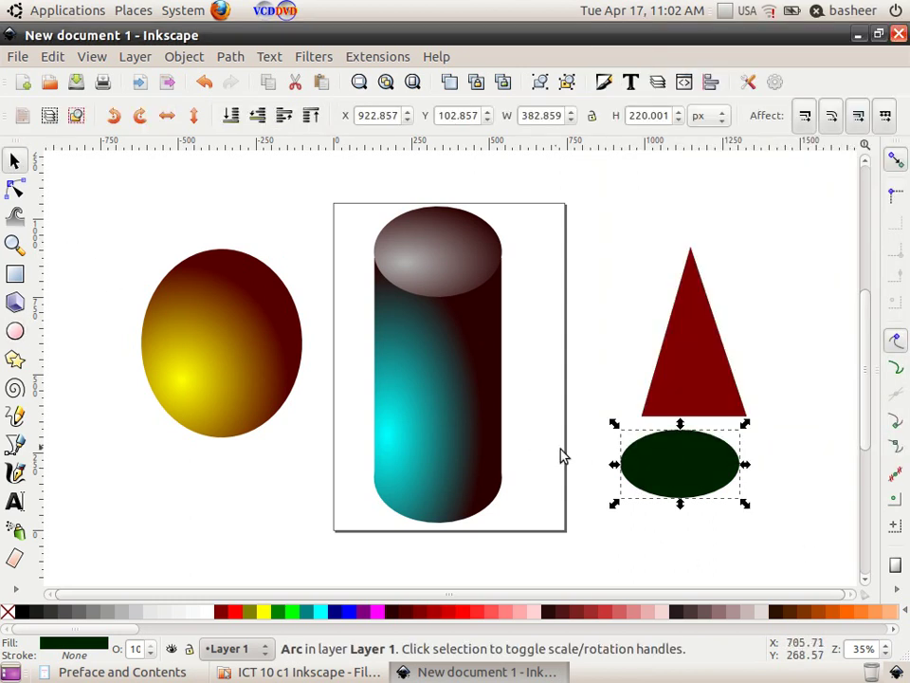
pyautogui.click(701, 350)
pyautogui.moveTo(752, 243); pyautogui.dragTo(784, 213)
pyautogui.moveTo(701, 457); pyautogui.dragTo(784, 432)
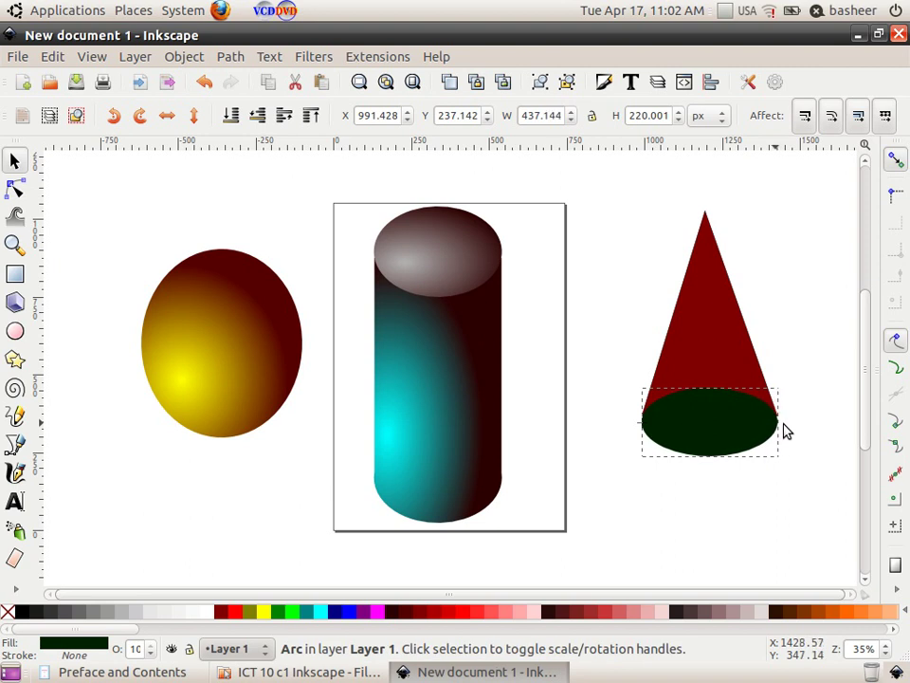
pyautogui.click(771, 513)
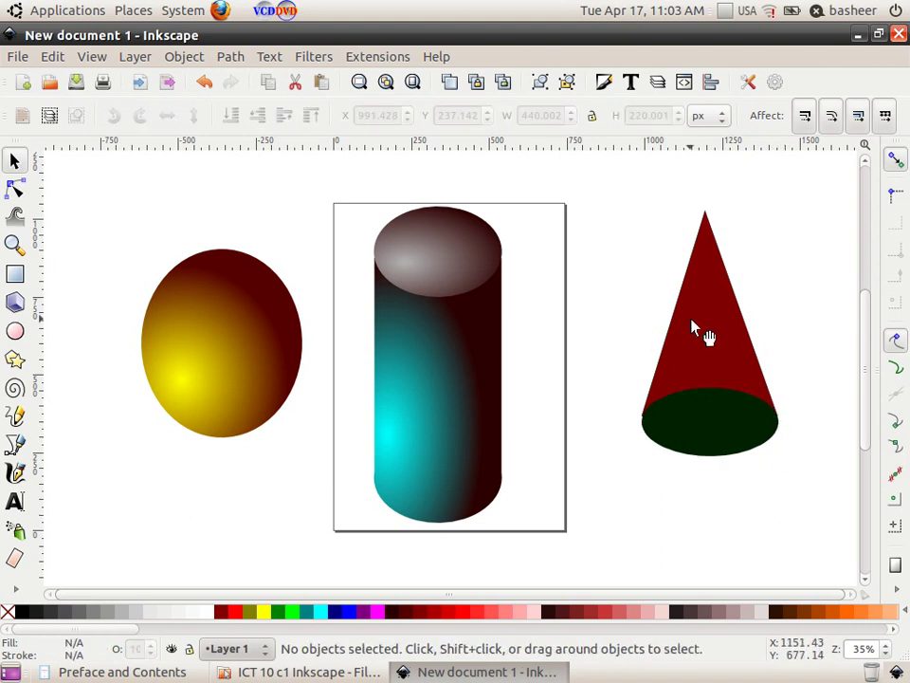
pyautogui.click(707, 349)
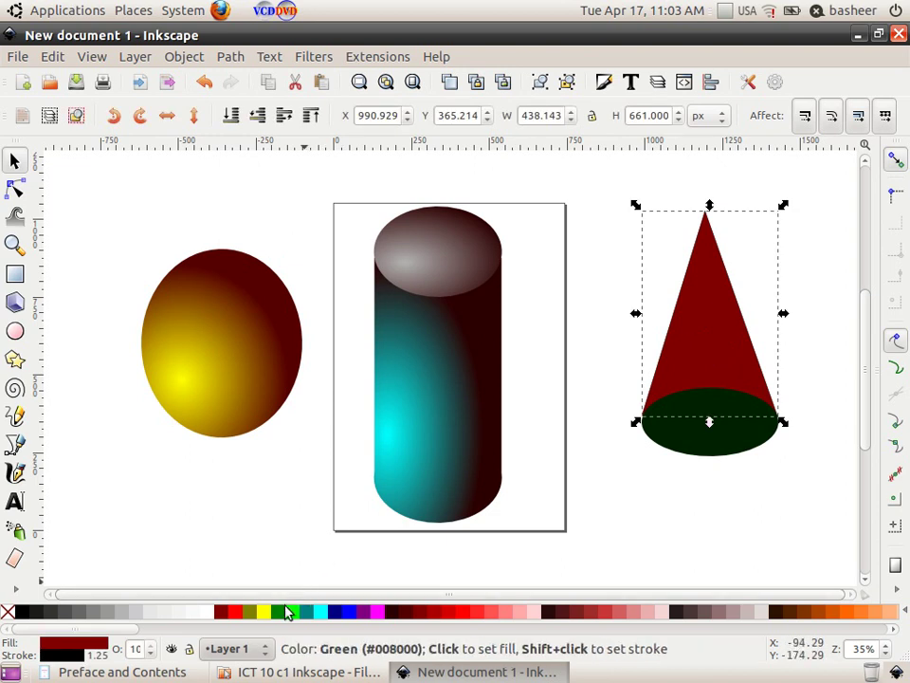
# Give the cone a radial gradient, lime green at lower left fading to dark red
pyautogui.click(15, 590)
pyautogui.click(77, 607)
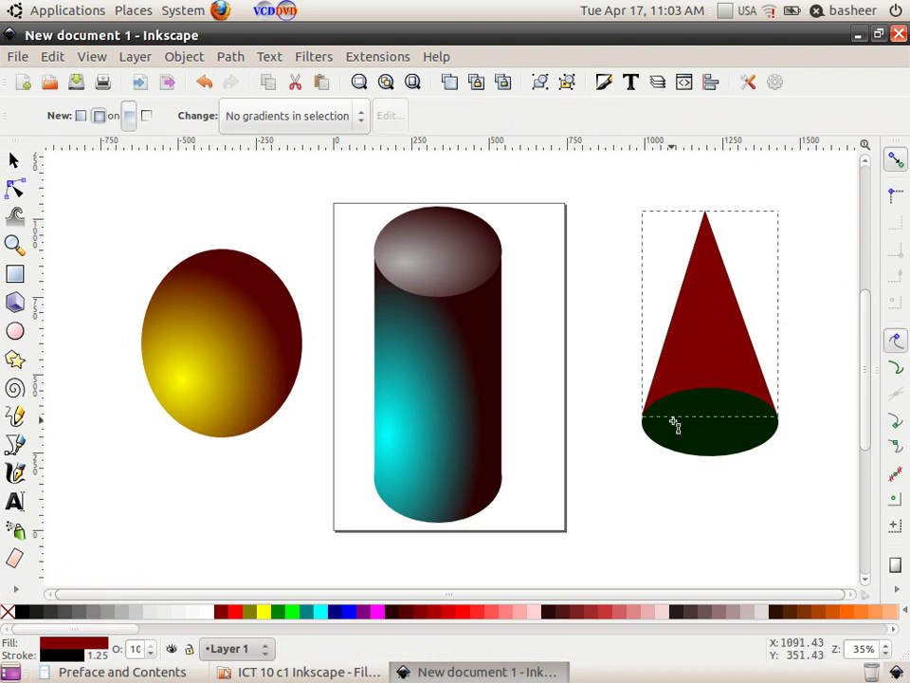
pyautogui.doubleClick(680, 376)
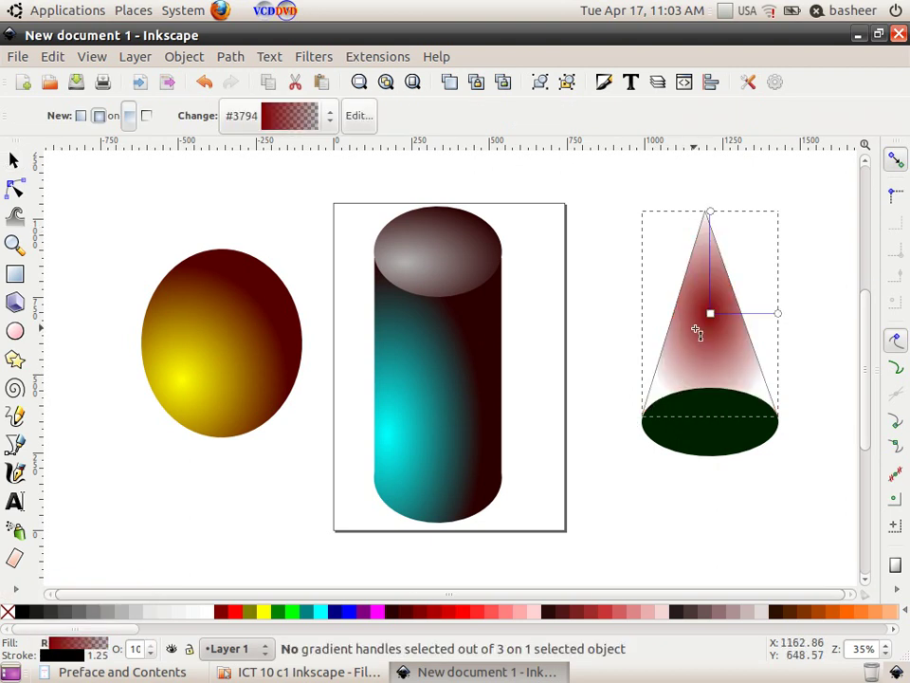
pyautogui.moveTo(711, 313); pyautogui.dragTo(677, 355)
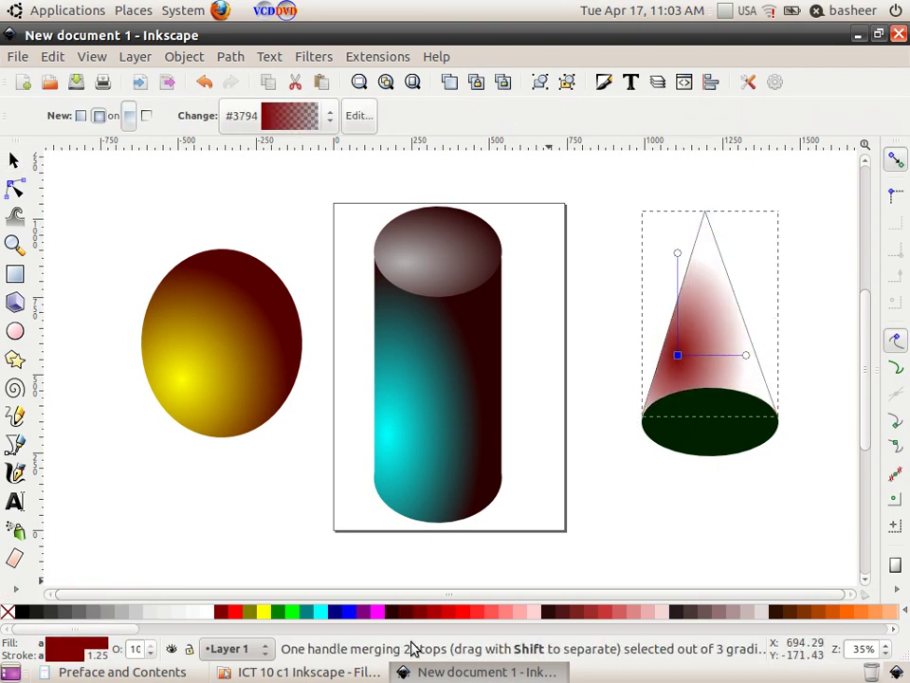
pyautogui.click(287, 613)
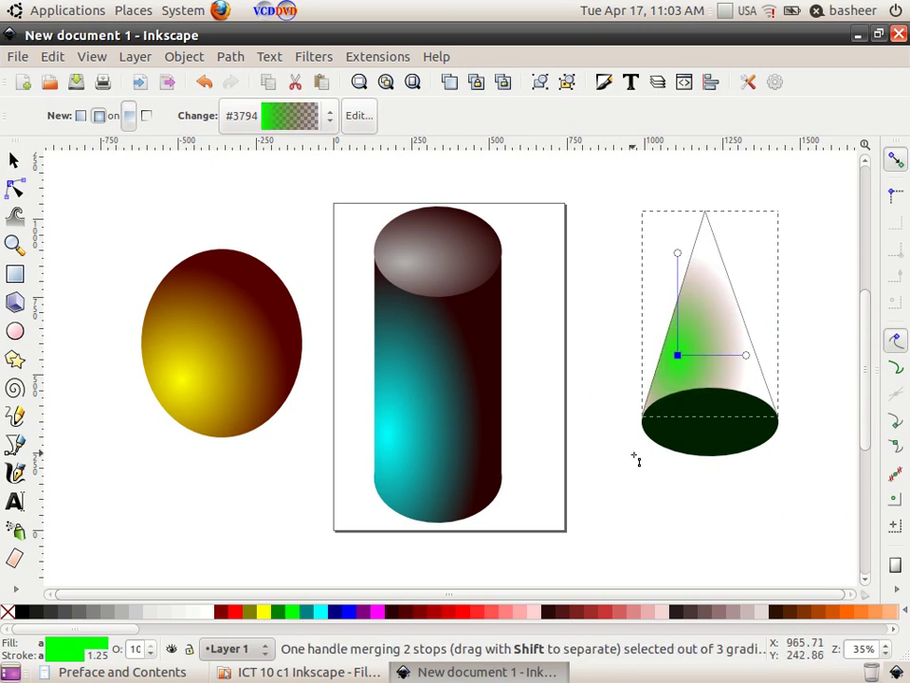
pyautogui.moveTo(678, 254); pyautogui.dragTo(678, 229)
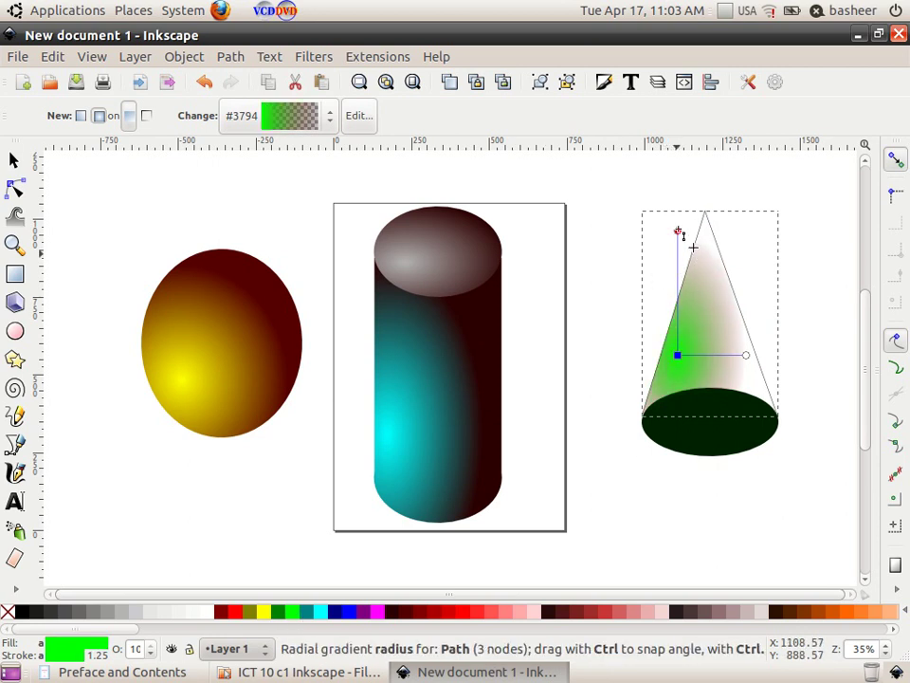
pyautogui.click(398, 612)
pyautogui.moveTo(747, 358); pyautogui.dragTo(749, 351)
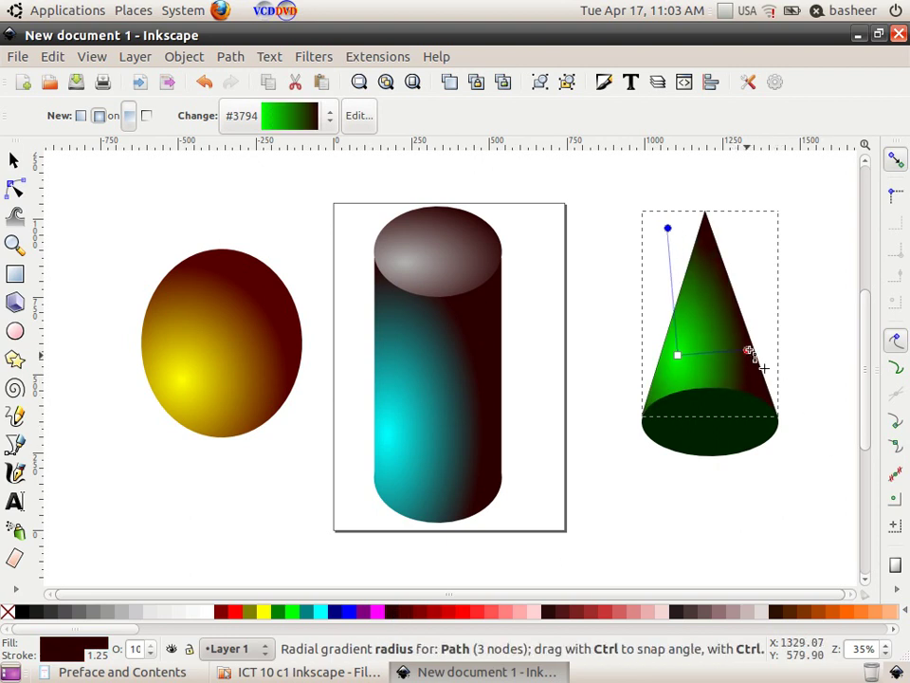
pyautogui.click(749, 352)
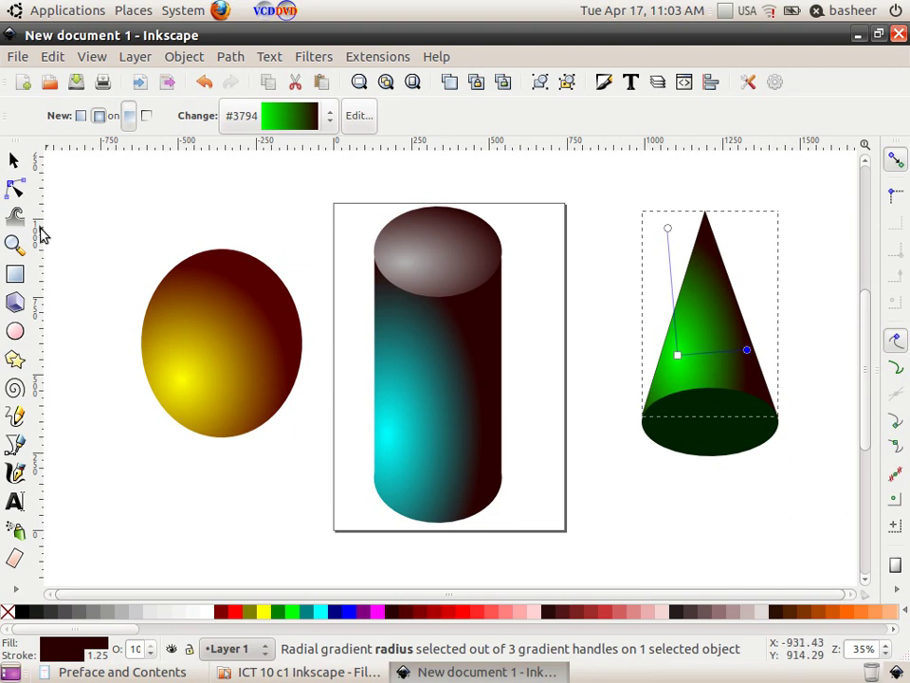
pyautogui.click(14, 160)
pyautogui.click(744, 485)
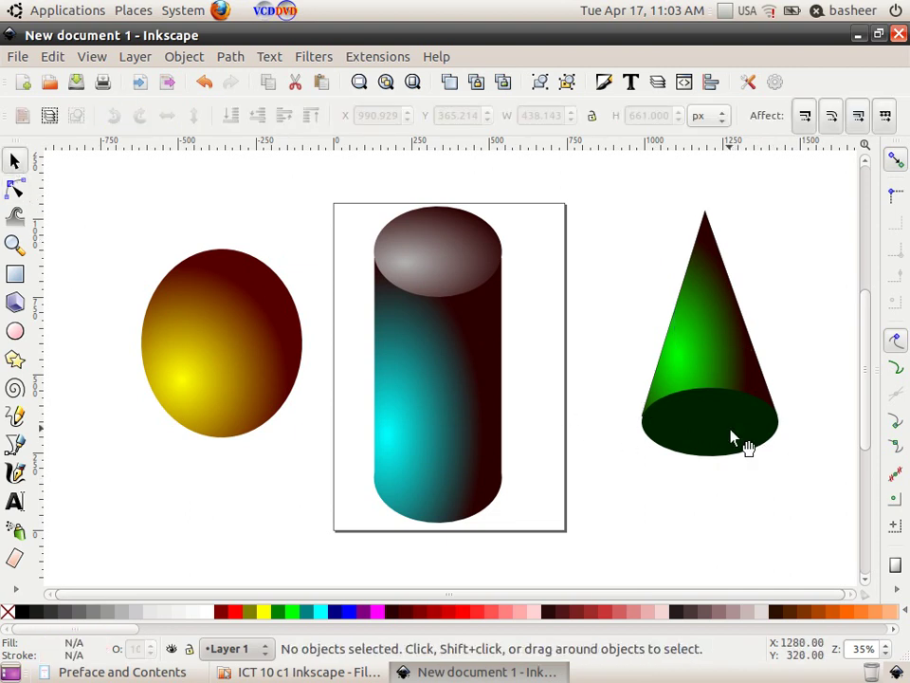
# Group the cone body with its dark green base via Object > Group and shift it left
pyautogui.moveTo(731, 421)
pyautogui.mouseDown()
pyautogui.moveTo(721, 442)
pyautogui.moveTo(724, 415)
pyautogui.mouseUp()
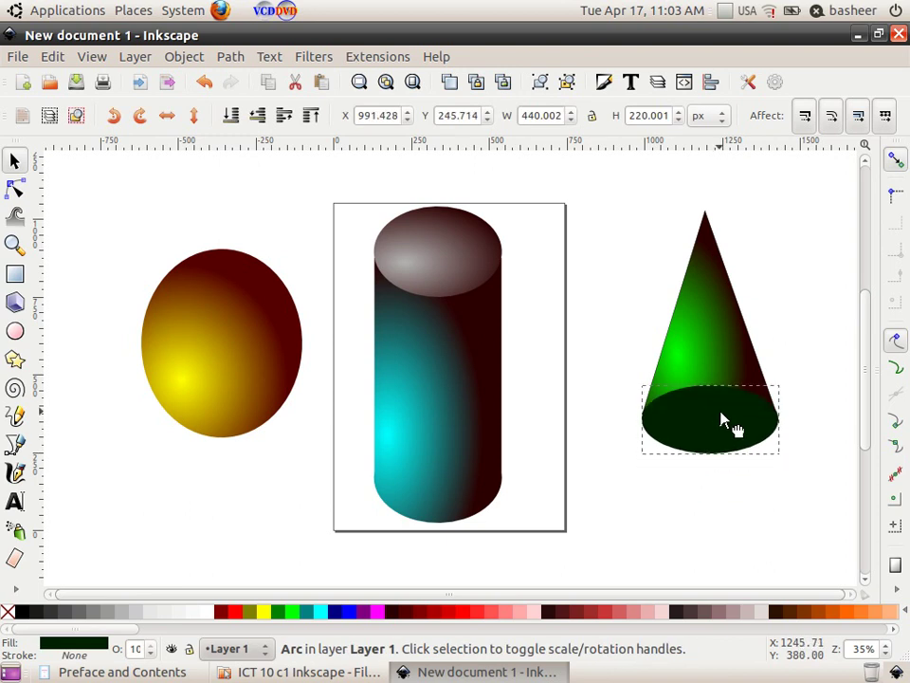
pyautogui.click(751, 475)
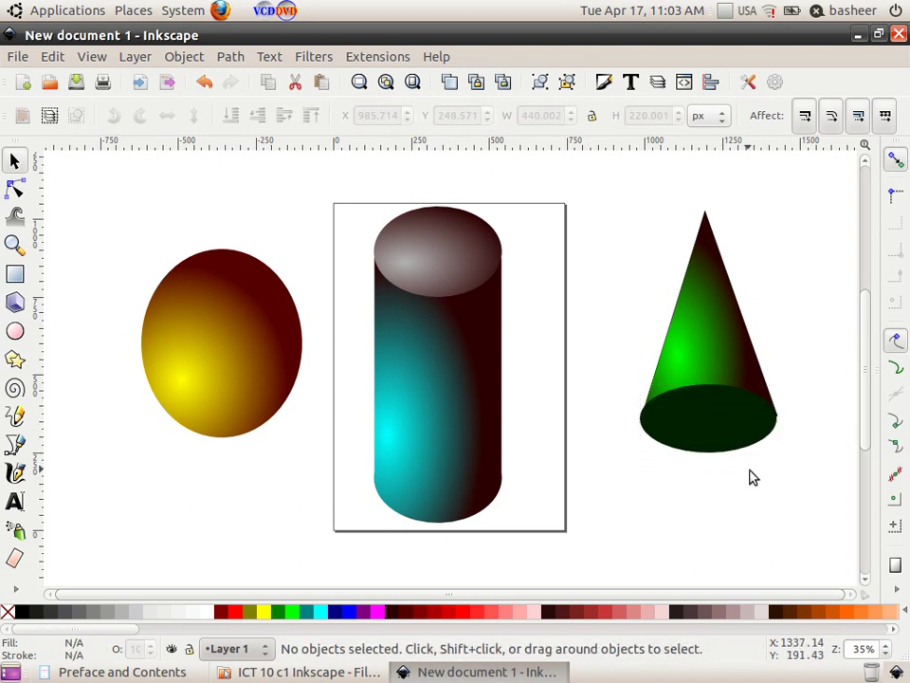
pyautogui.click(731, 420)
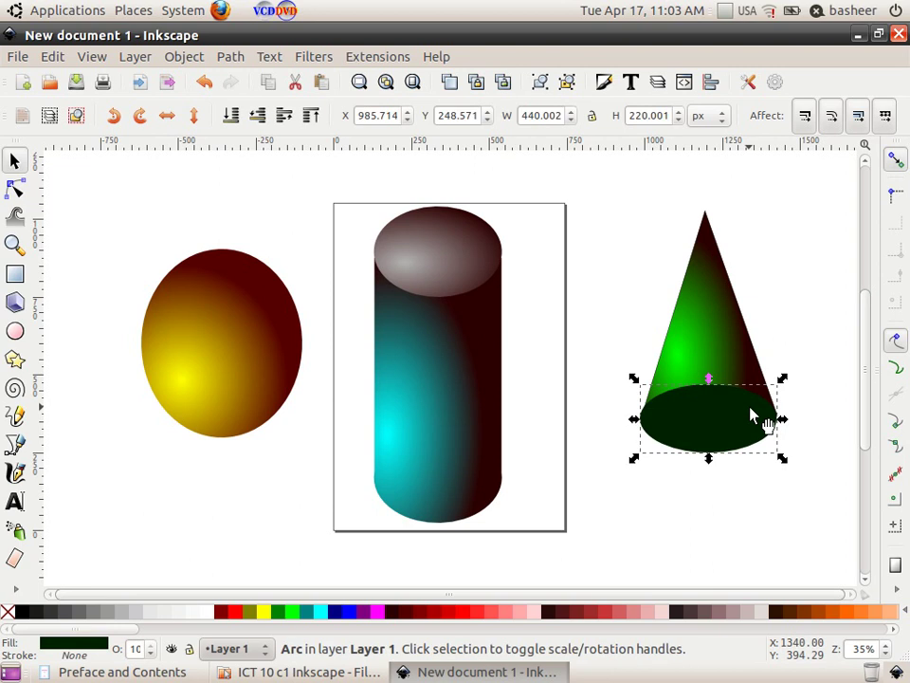
pyautogui.keyDown('shift'); pyautogui.click(721, 351); pyautogui.keyUp('shift')
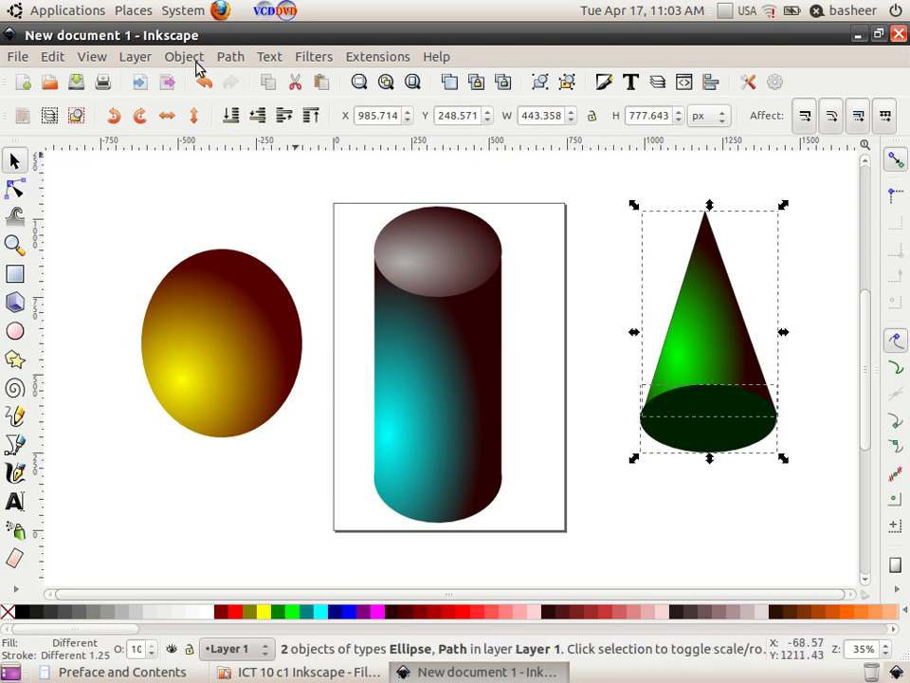
pyautogui.click(189, 57)
pyautogui.click(225, 126)
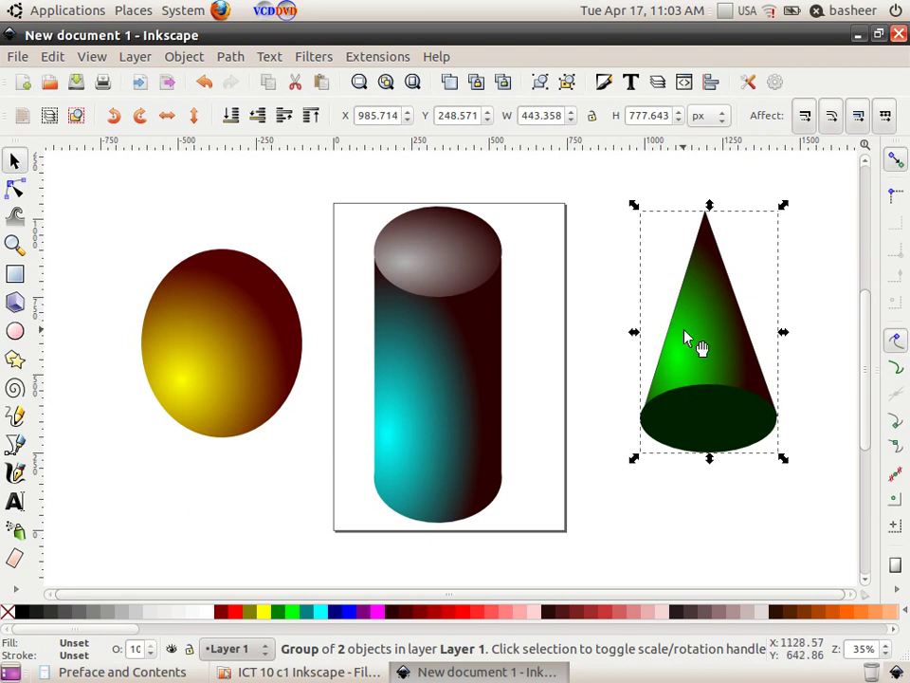
pyautogui.moveTo(677, 330); pyautogui.dragTo(657, 332)
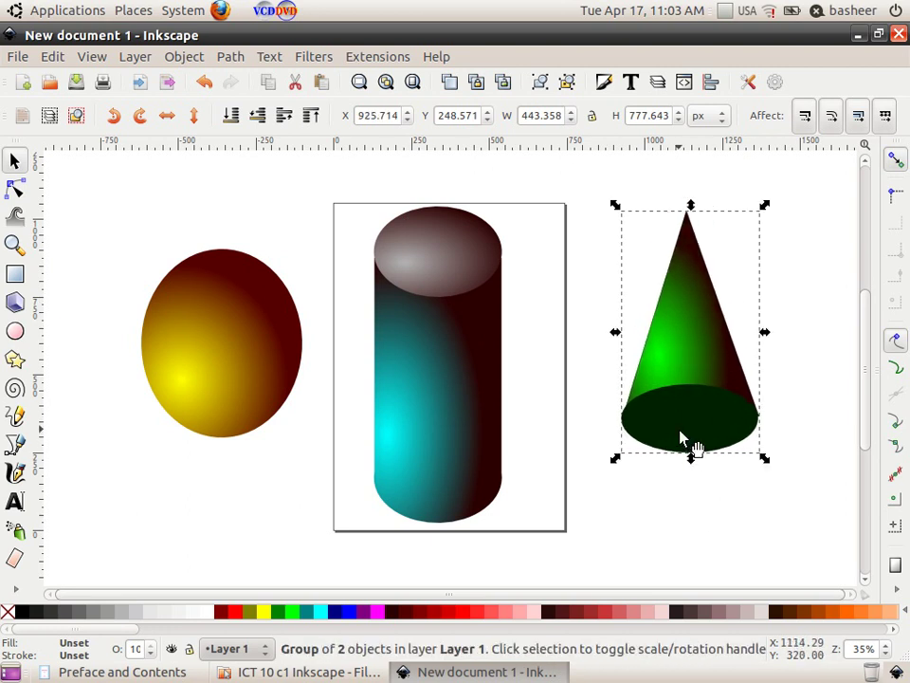
pyautogui.click(692, 508)
pyautogui.click(687, 432)
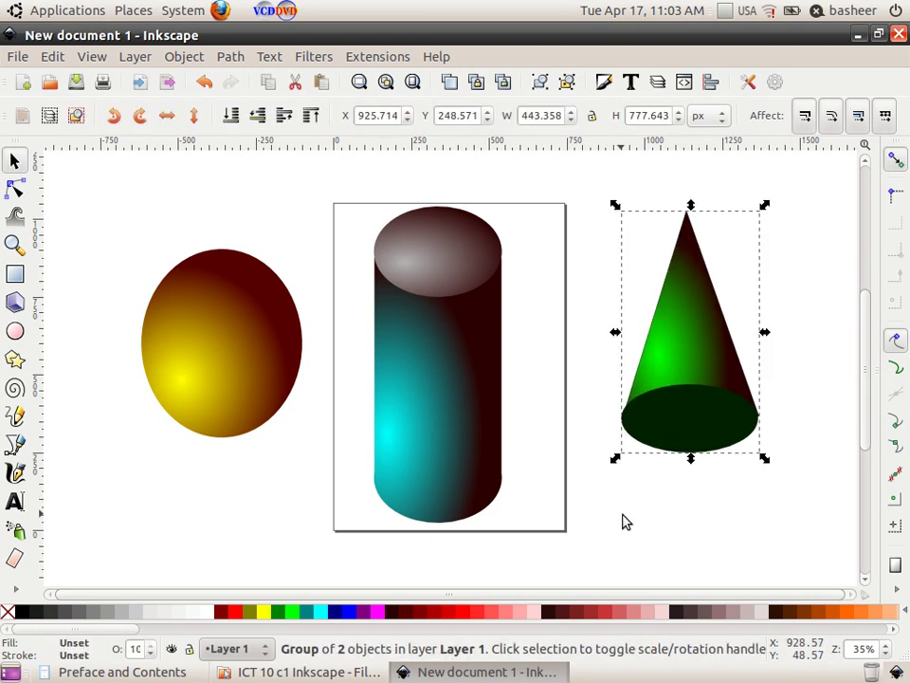
pyautogui.click(25, 595)
pyautogui.click(34, 607)
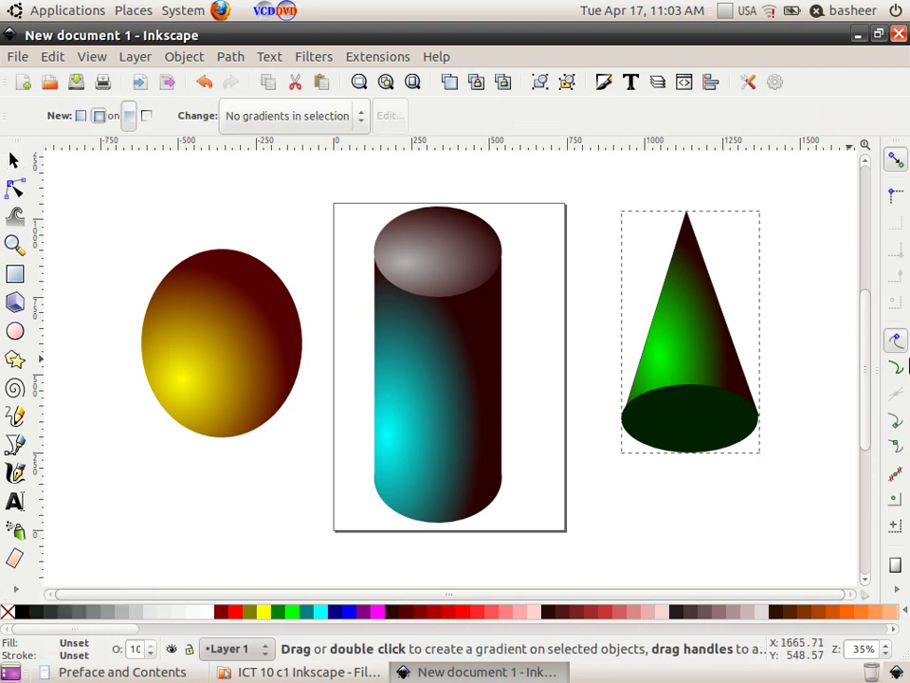
# Give the base ellipse a radial gradient from a white left centre to dark red
pyautogui.click(656, 432)
pyautogui.doubleClick(664, 430)
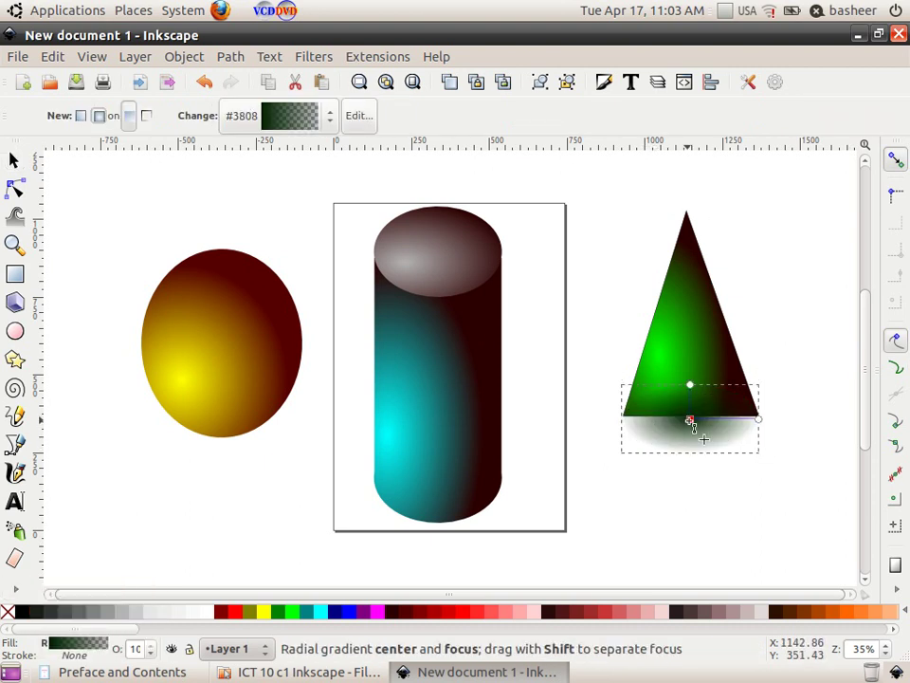
pyautogui.moveTo(690, 422); pyautogui.dragTo(656, 428)
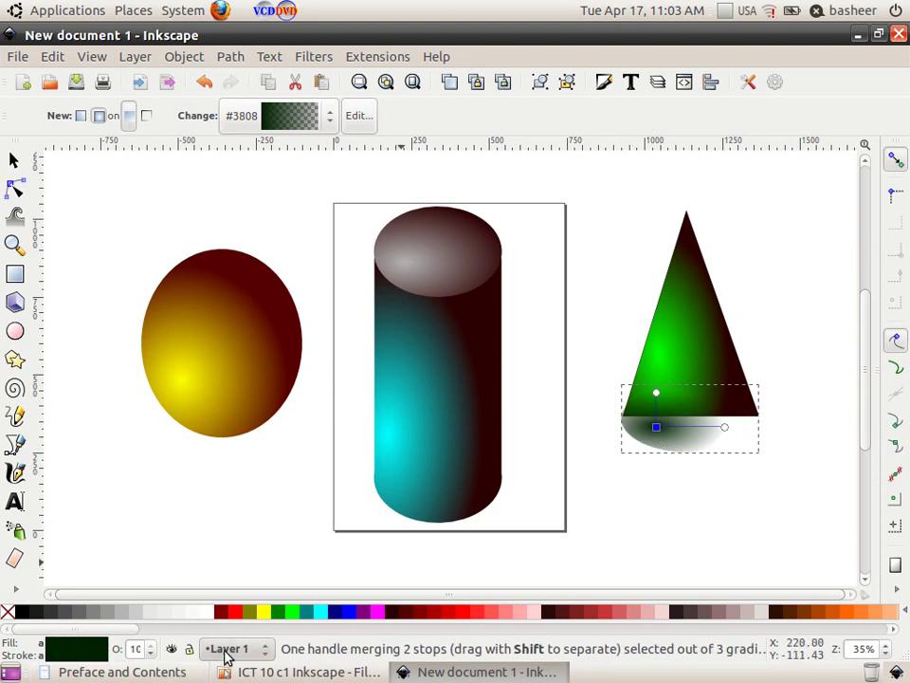
pyautogui.click(657, 394)
pyautogui.click(395, 614)
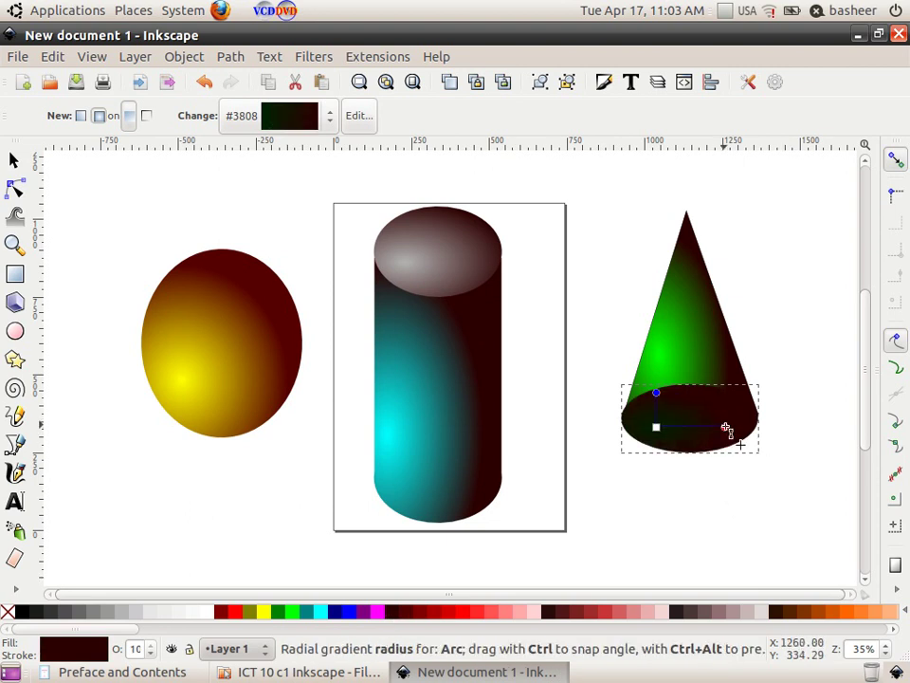
pyautogui.moveTo(727, 428); pyautogui.dragTo(768, 437)
pyautogui.moveTo(657, 394)
pyautogui.mouseDown()
pyautogui.moveTo(691, 389)
pyautogui.moveTo(654, 418)
pyautogui.moveTo(772, 400)
pyautogui.mouseUp()
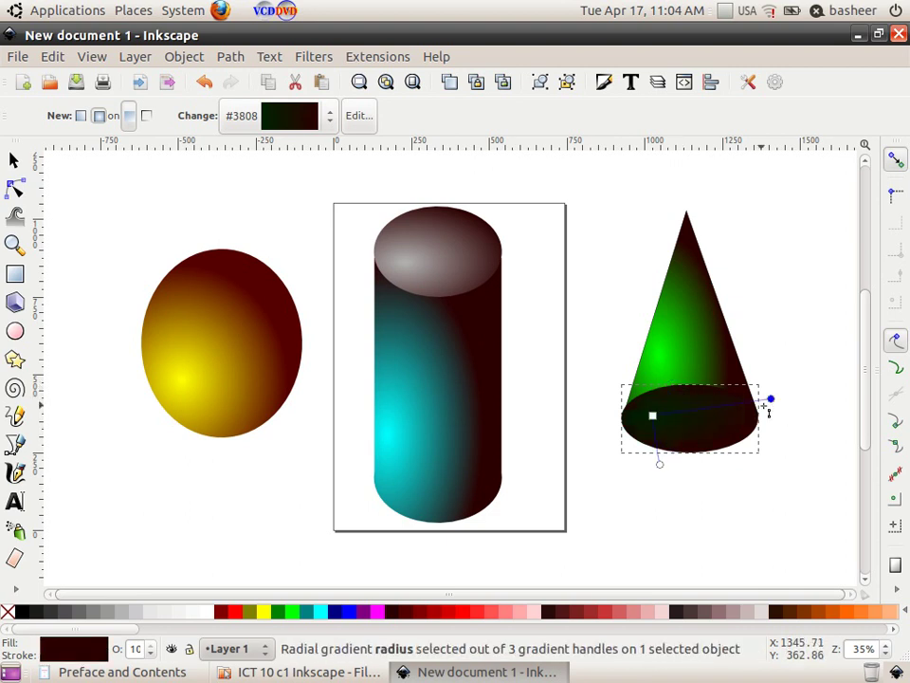
pyautogui.click(653, 415)
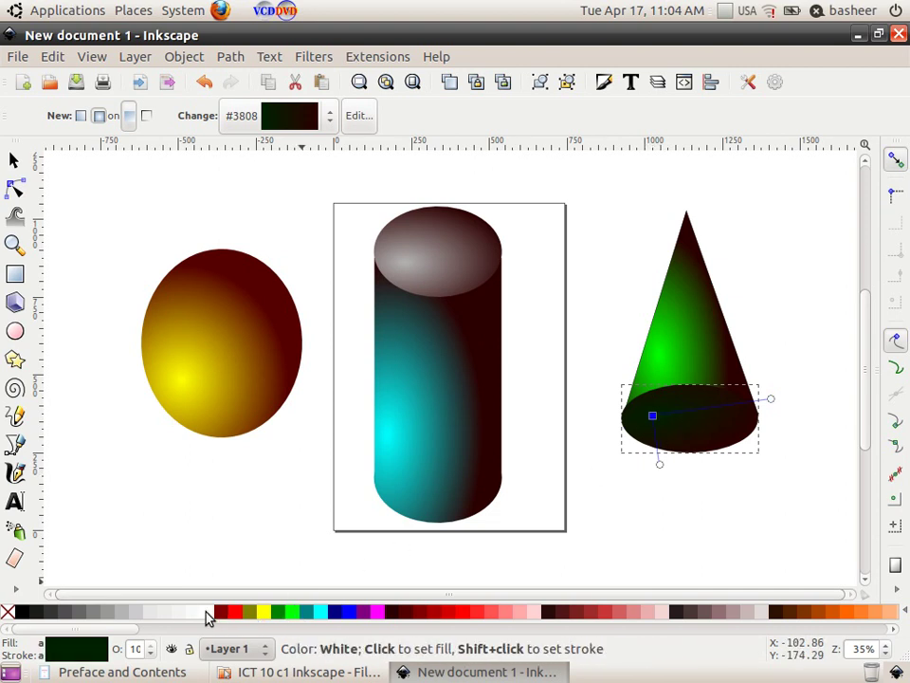
pyautogui.click(210, 615)
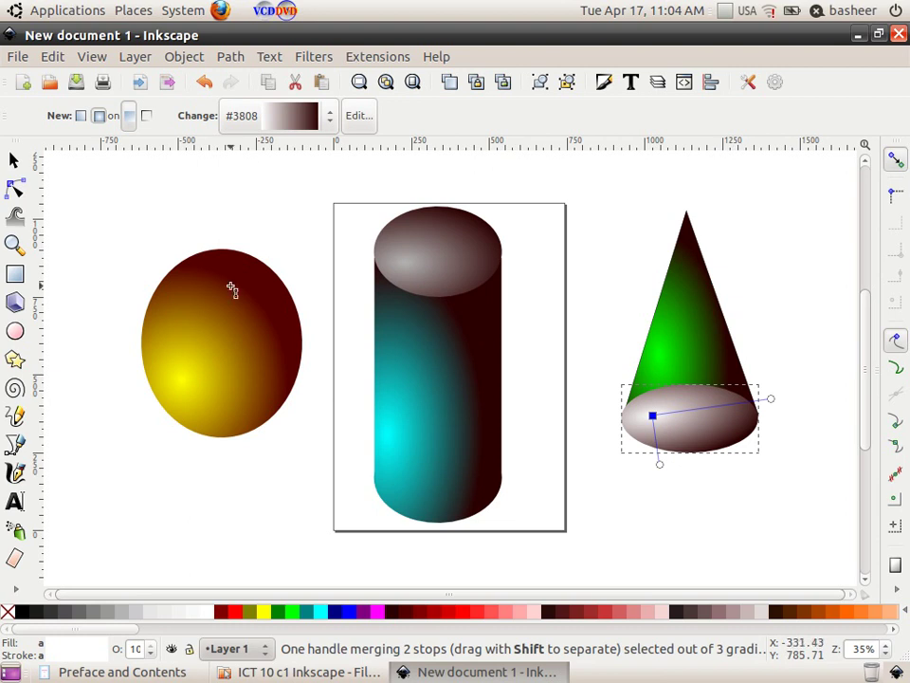
# Refine the base gradient's centre and radii with the Node tool, stretching it across the base
pyautogui.click(15, 161)
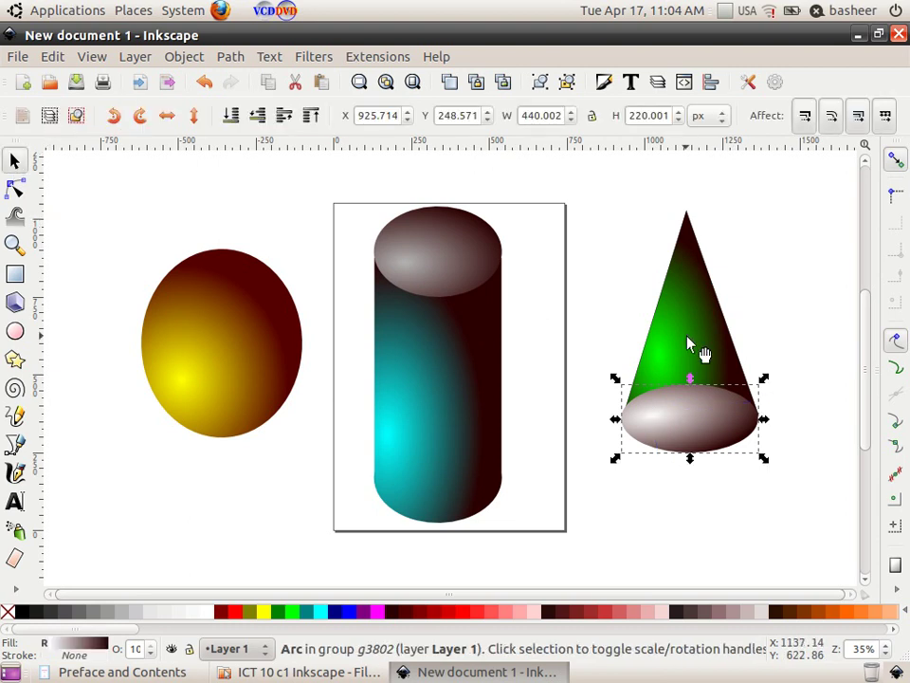
pyautogui.click(15, 190)
pyautogui.moveTo(771, 399); pyautogui.dragTo(749, 415)
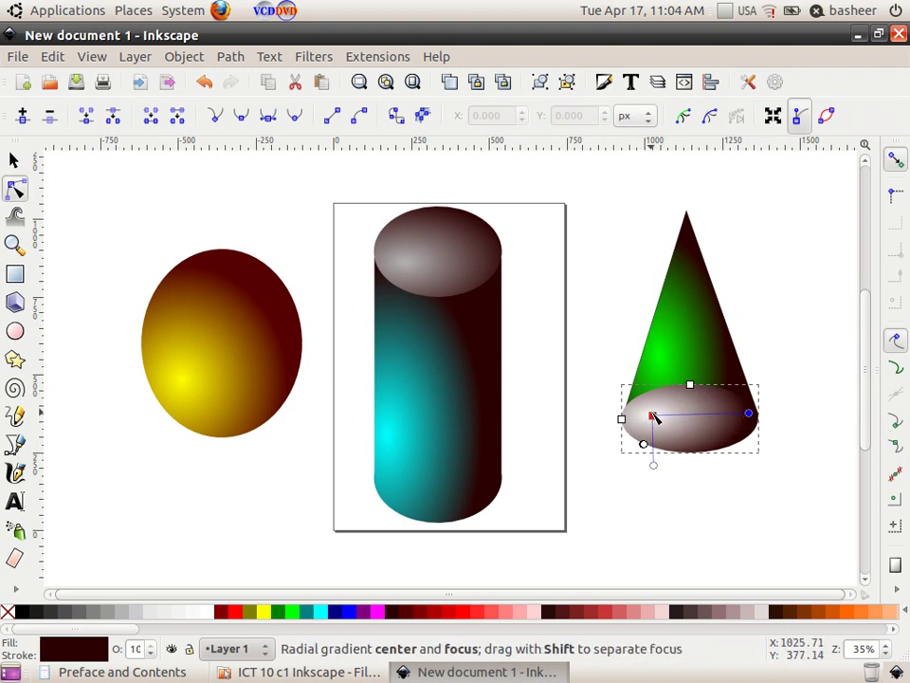
pyautogui.moveTo(653, 416); pyautogui.dragTo(646, 421)
pyautogui.moveTo(646, 471); pyautogui.dragTo(648, 380)
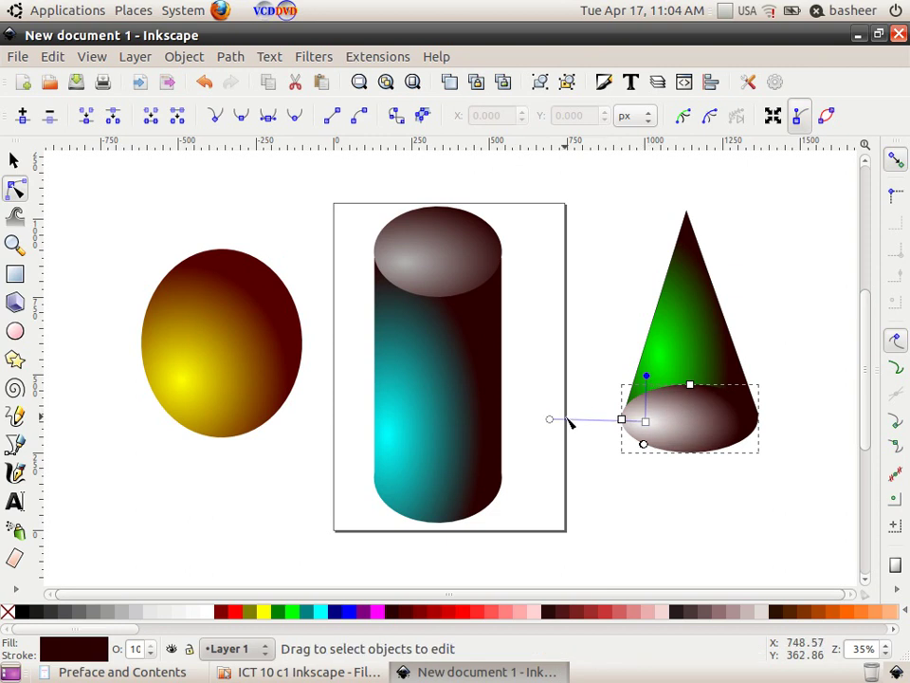
pyautogui.moveTo(551, 419); pyautogui.dragTo(755, 422)
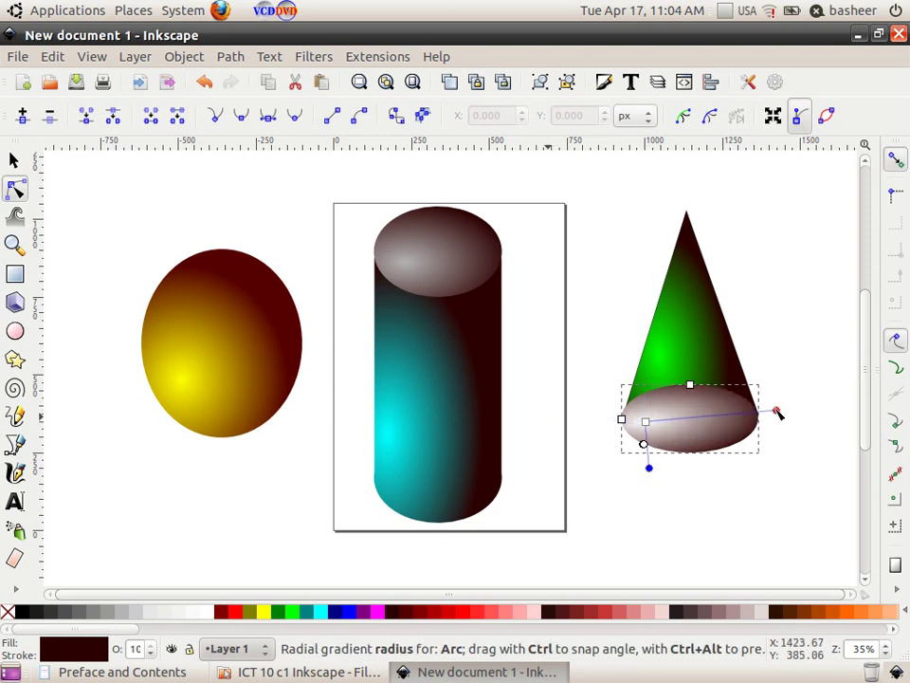
pyautogui.click(797, 548)
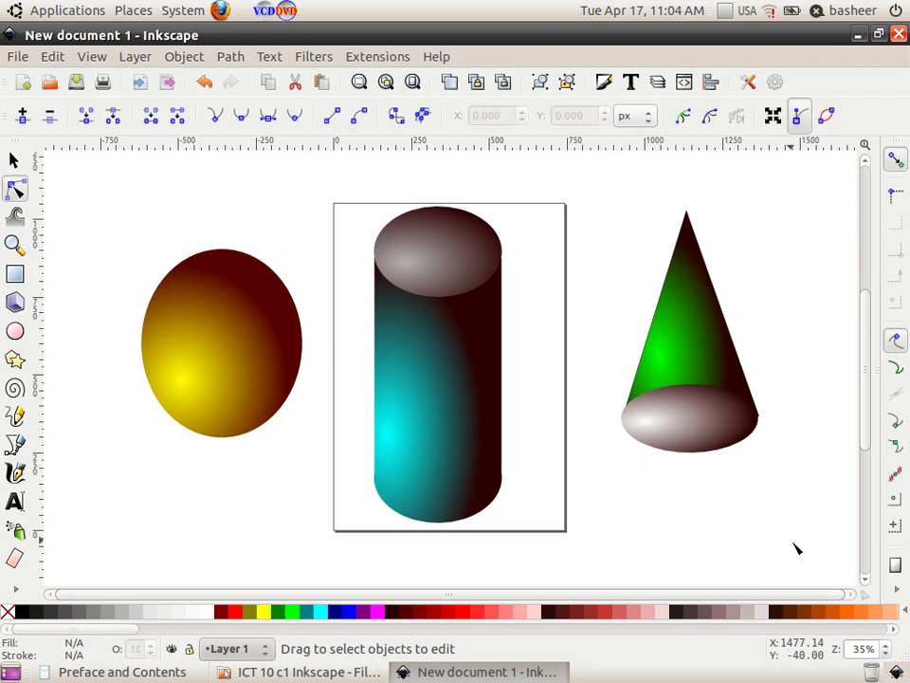